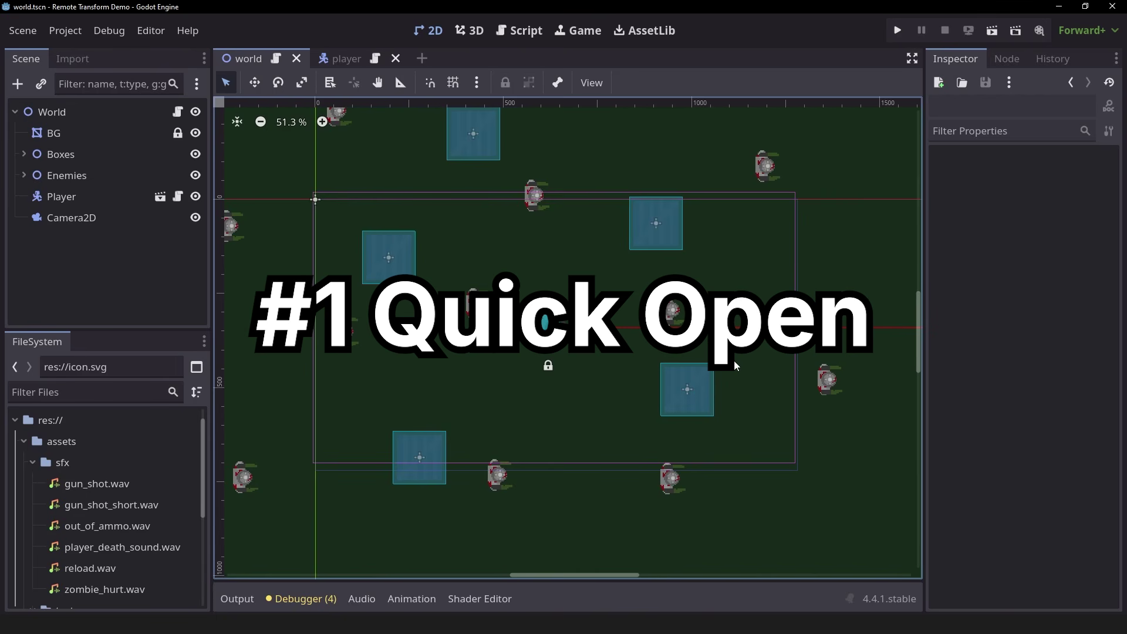
# - Search the project's resources in Quick Open for "png", "tscn" and ".gd" files in turn, without opening any
pyautogui.moveTo(689, 346); pyautogui.dragTo(674, 345, button='middle')
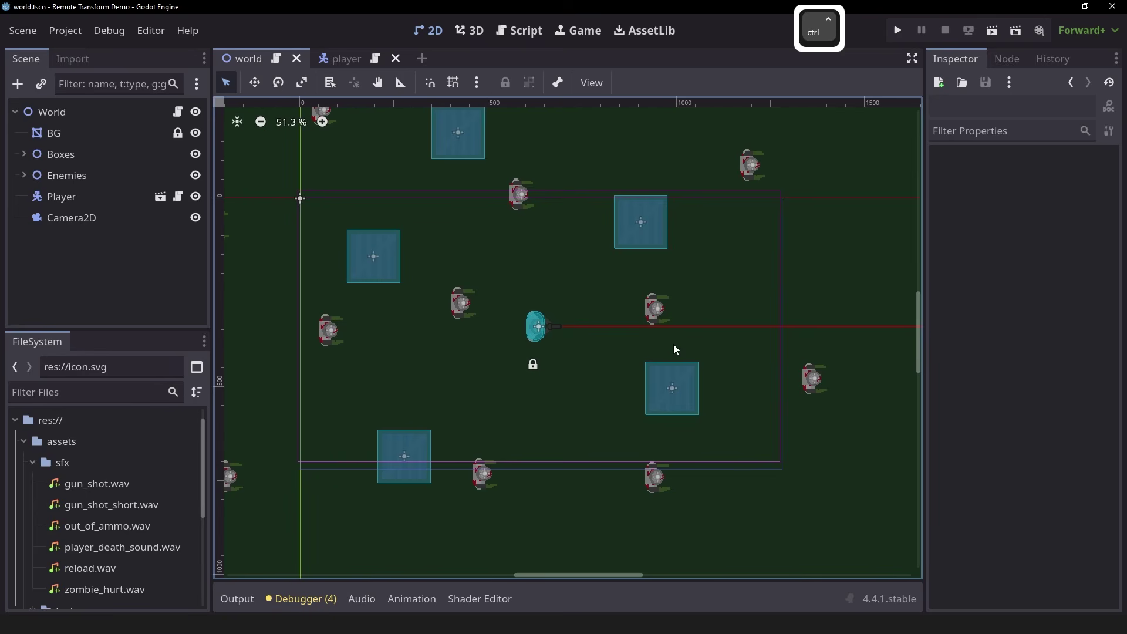
pyautogui.hotkey('ctrl', 'p')
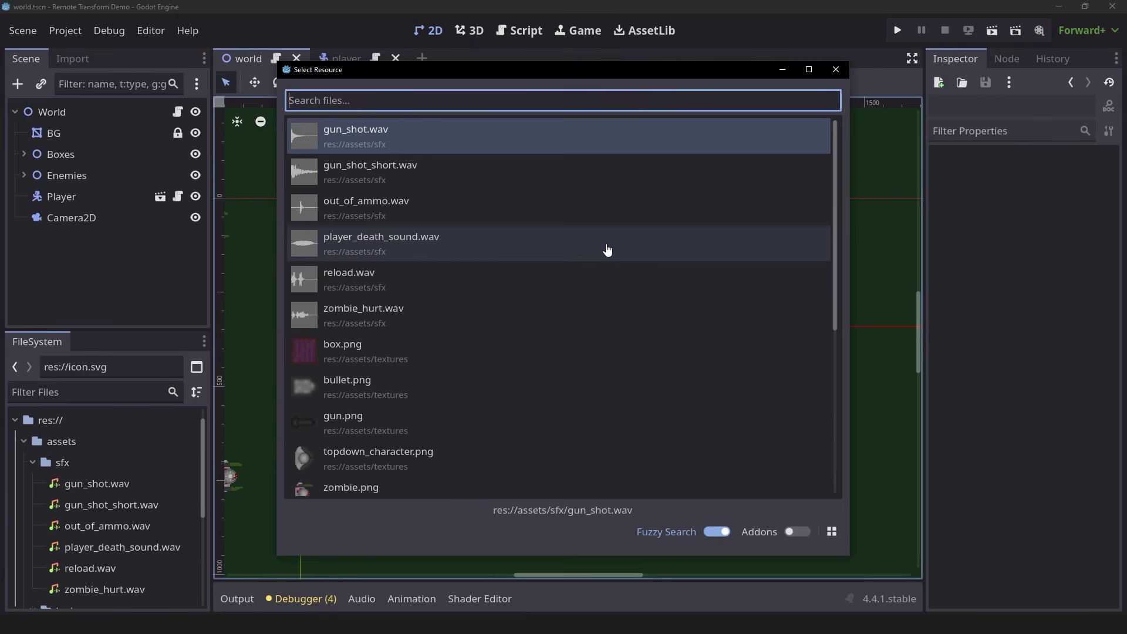
pyautogui.write('png')
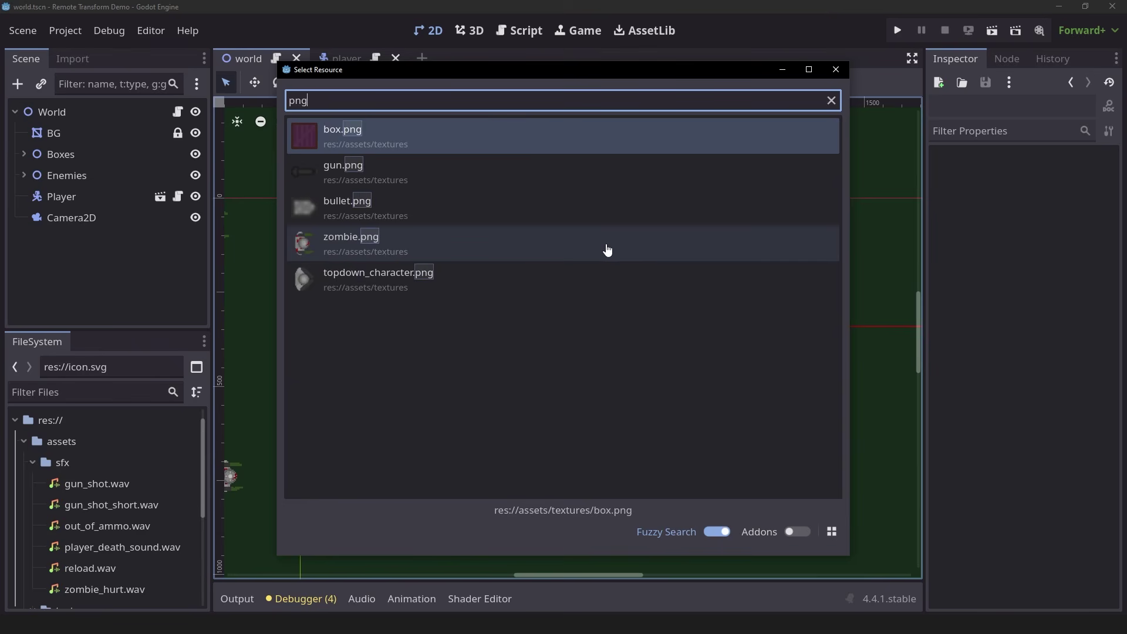
pyautogui.hotkey('ctrl', 'BackSpace')
pyautogui.write('tscn')
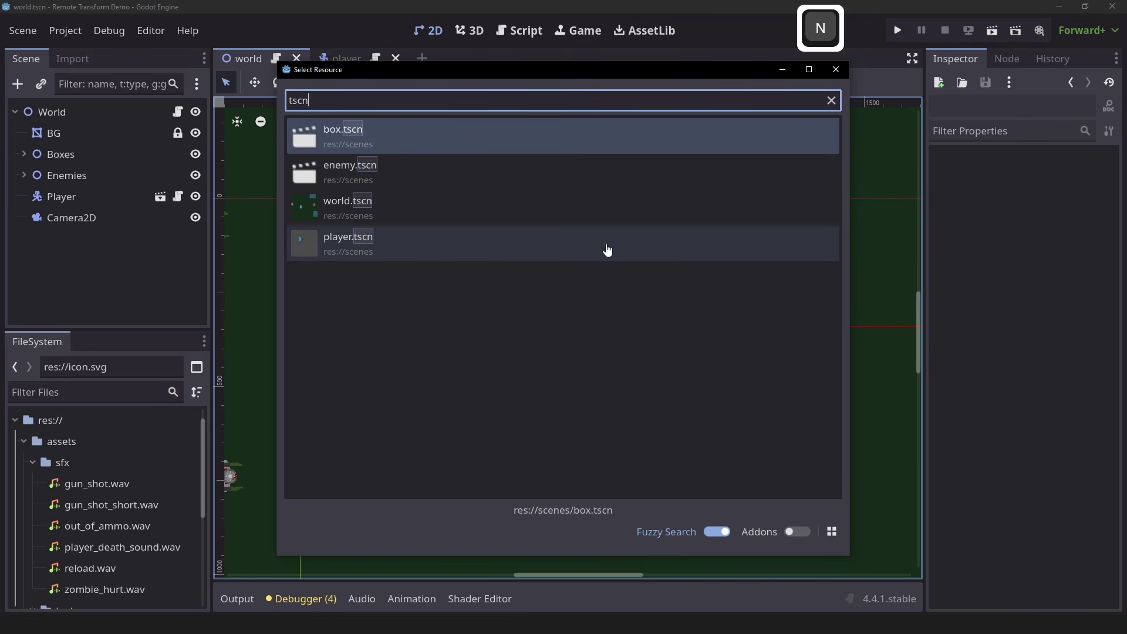
pyautogui.hotkey('ctrl', 'BackSpace')
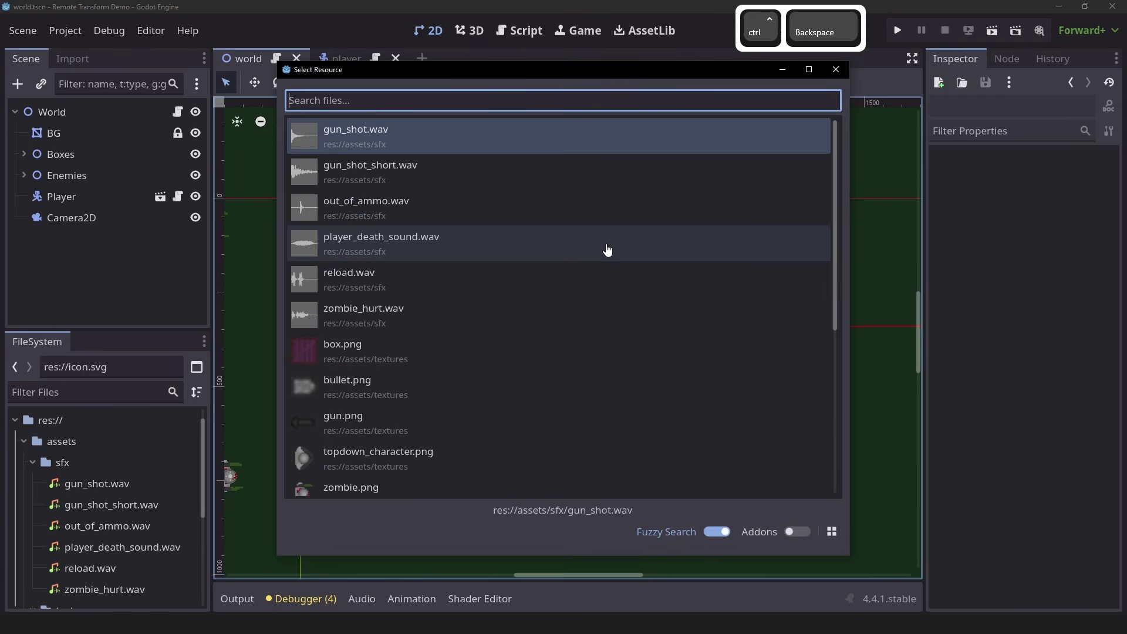
pyautogui.write('.gd')
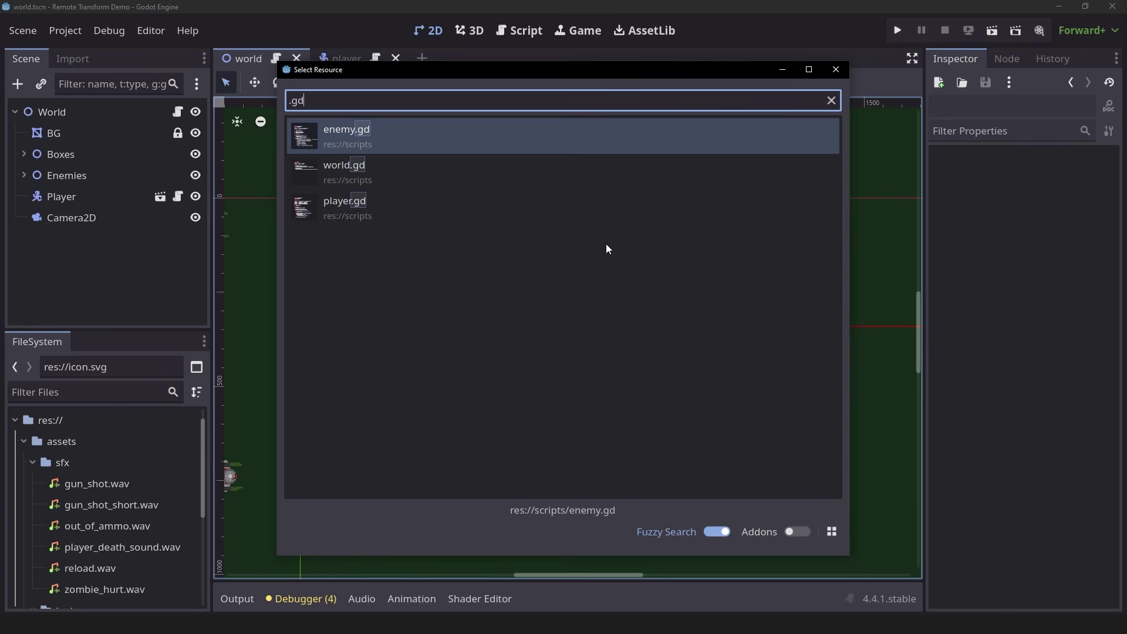
pyautogui.click(837, 69)
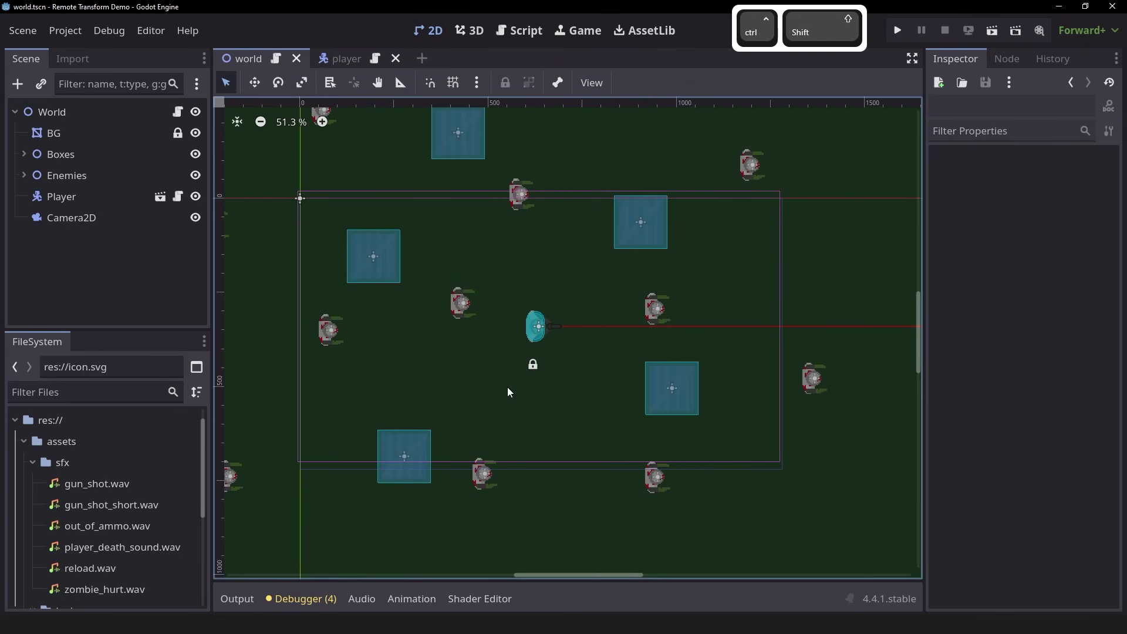
# - View the scene-only quick open list and the script-only quick open list, closing each without choosing a file
pyautogui.hotkey('ctrl', 'shift', 'o')
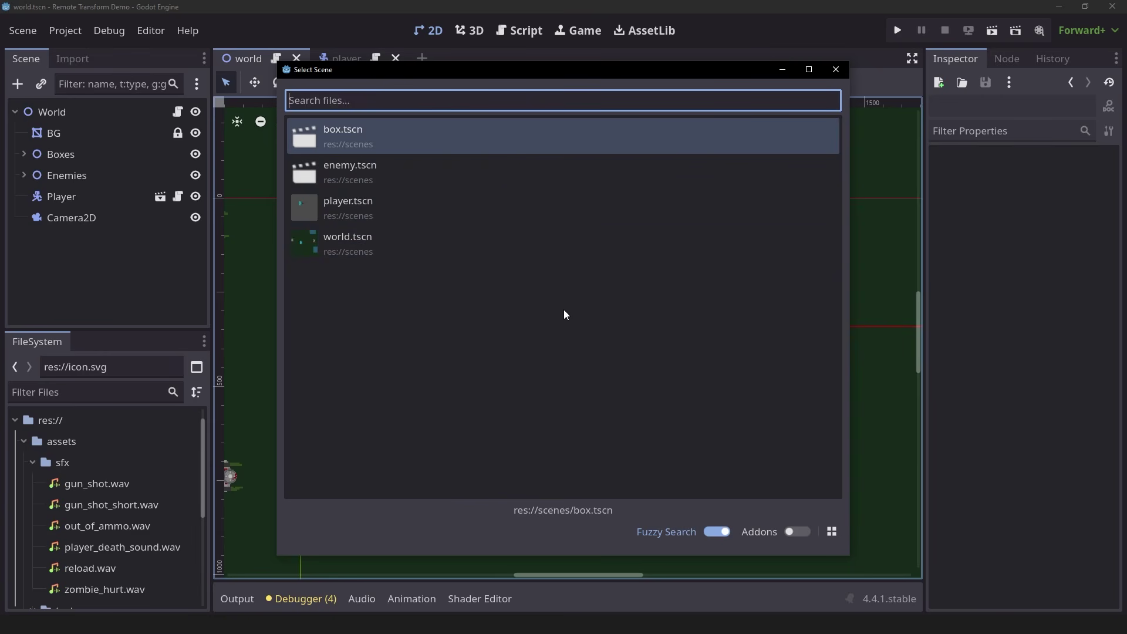
pyautogui.click(836, 69)
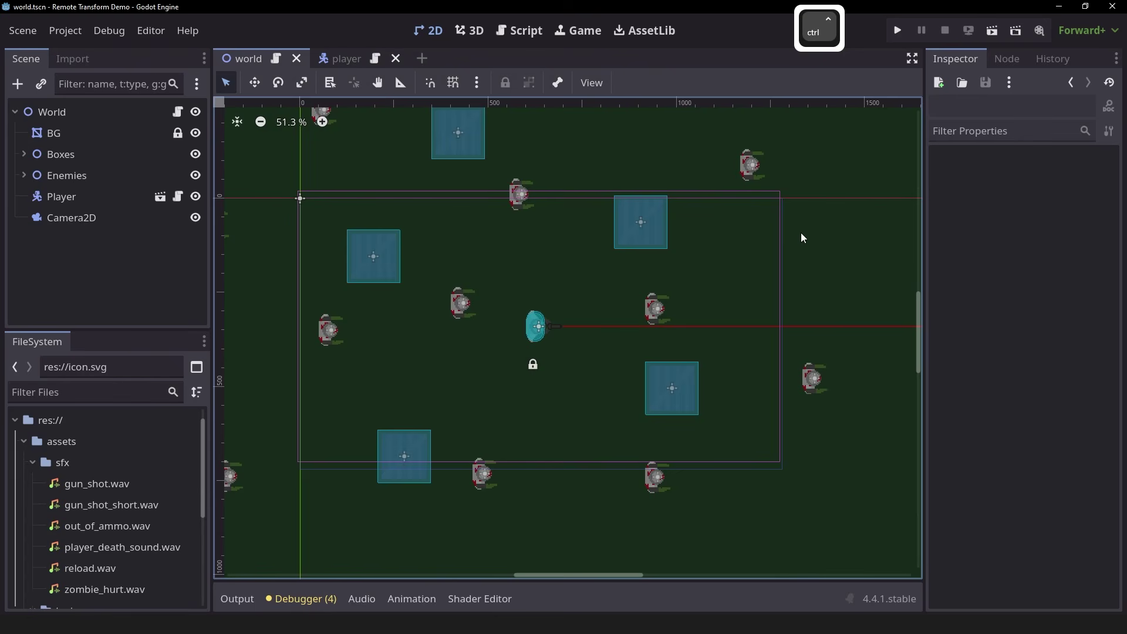
pyautogui.hotkey('ctrl', 'alt', 'o')
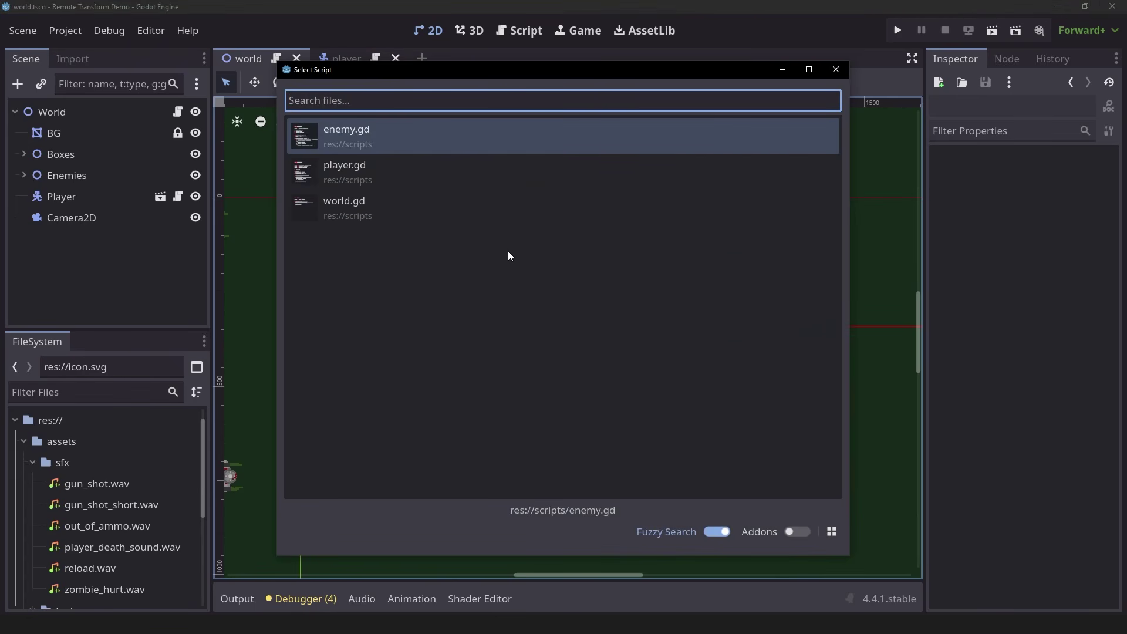
pyautogui.click(836, 69)
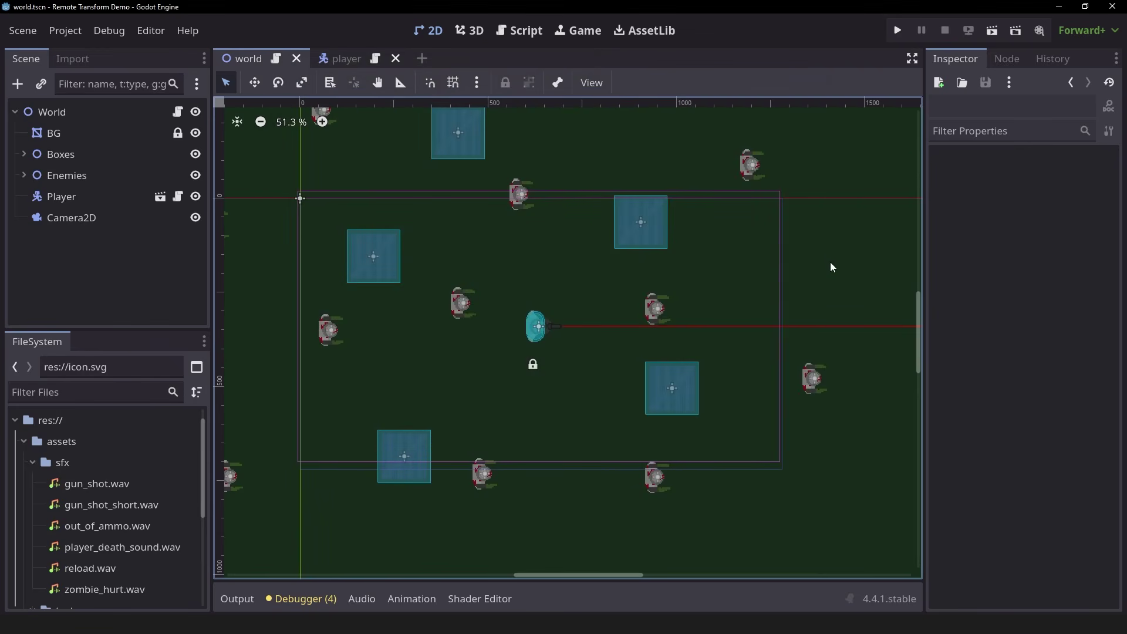
# - Review the quick open lists for all resources, scenes and scripts once more, dismissing each one
pyautogui.hotkey('shift', 'alt', 'o')
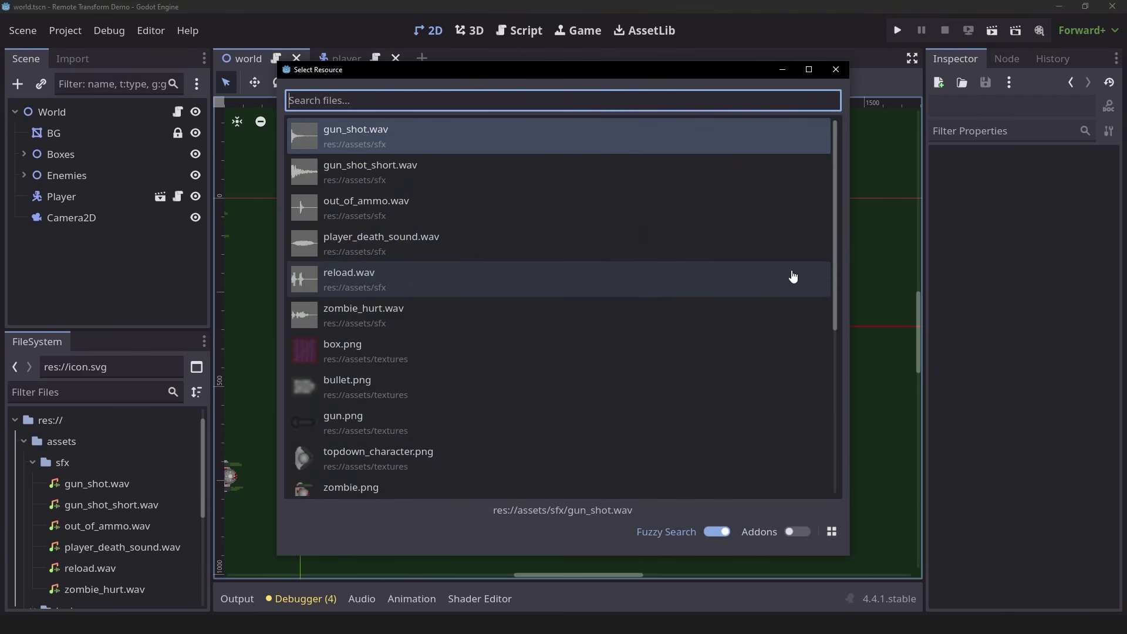
pyautogui.click(835, 71)
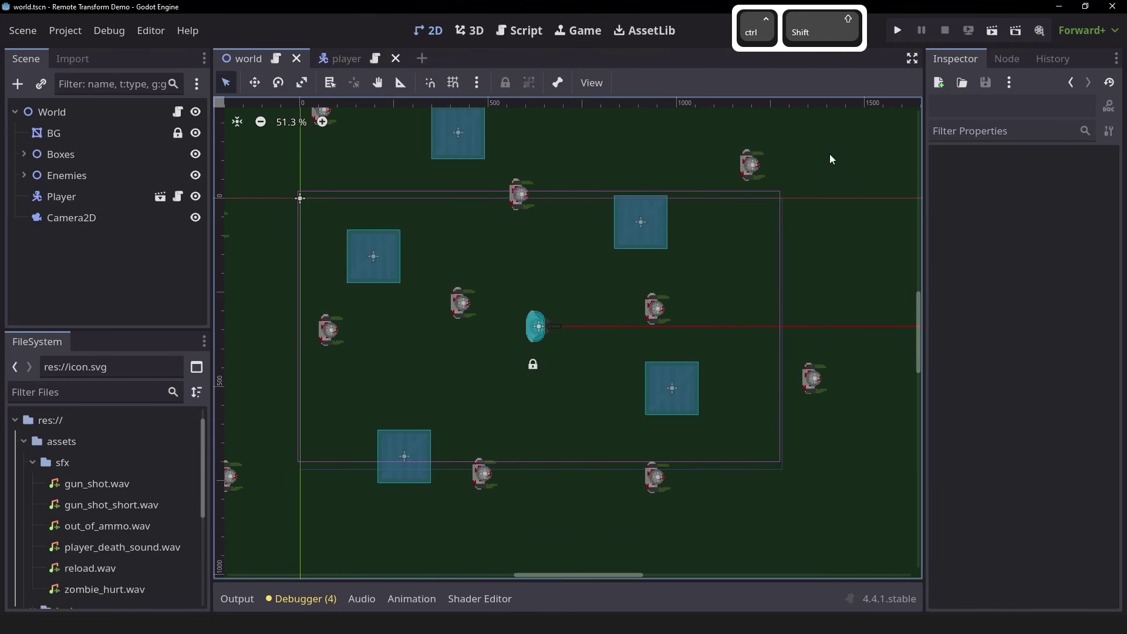
pyautogui.hotkey('ctrl', 'shift', 'o')
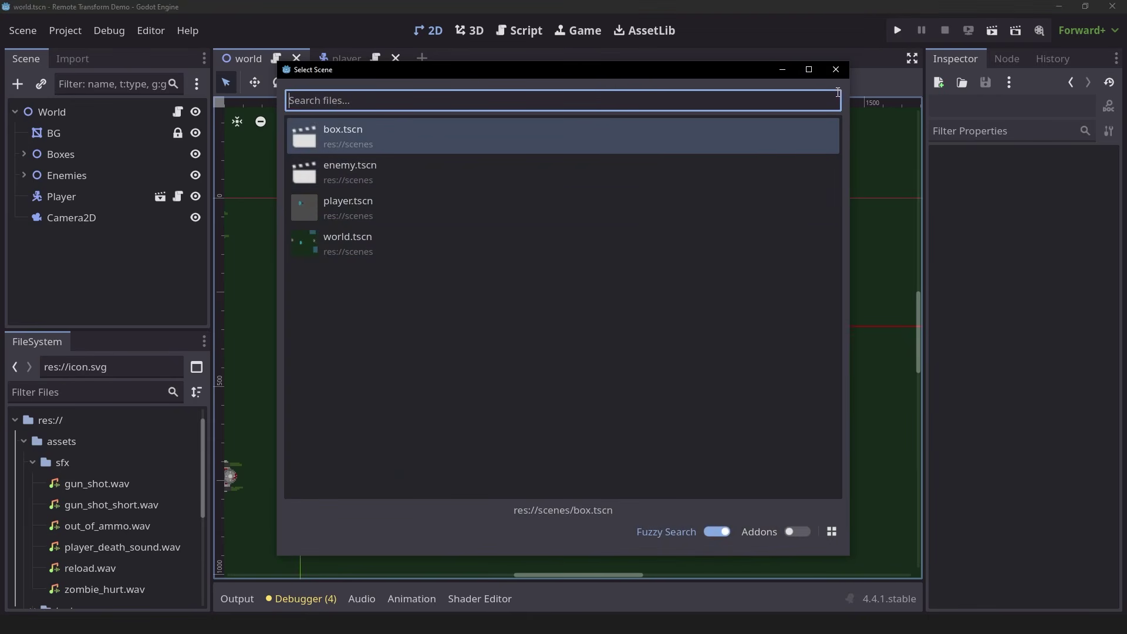
pyautogui.click(833, 71)
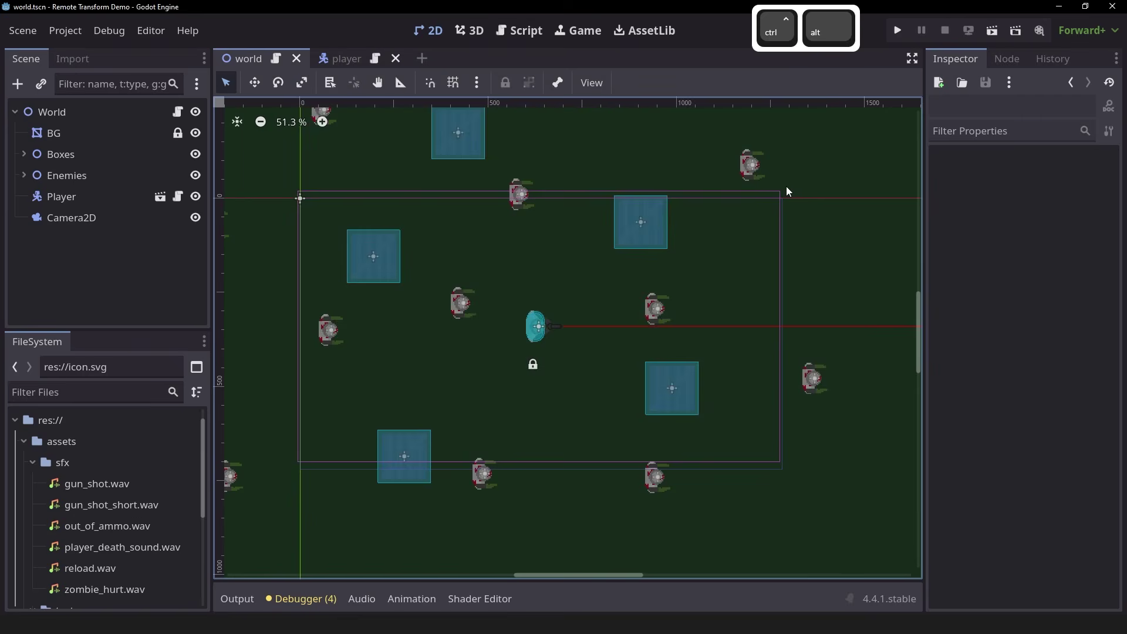
pyautogui.hotkey('ctrl', 'alt', 'o')
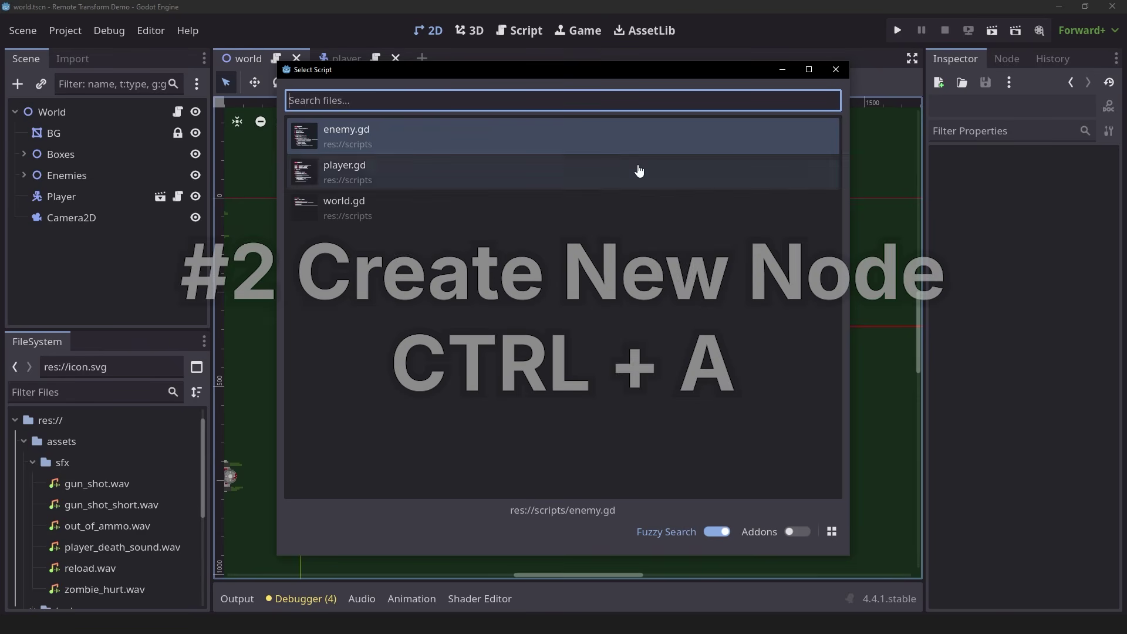
pyautogui.click(836, 69)
# - Search the node types for "cshape" in the Create New Node dialog without adding a node
pyautogui.moveTo(757, 243)
pyautogui.mouseDown(button='middle')
pyautogui.moveTo(777, 220)
pyautogui.moveTo(775, 241)
pyautogui.mouseUp(button='middle')
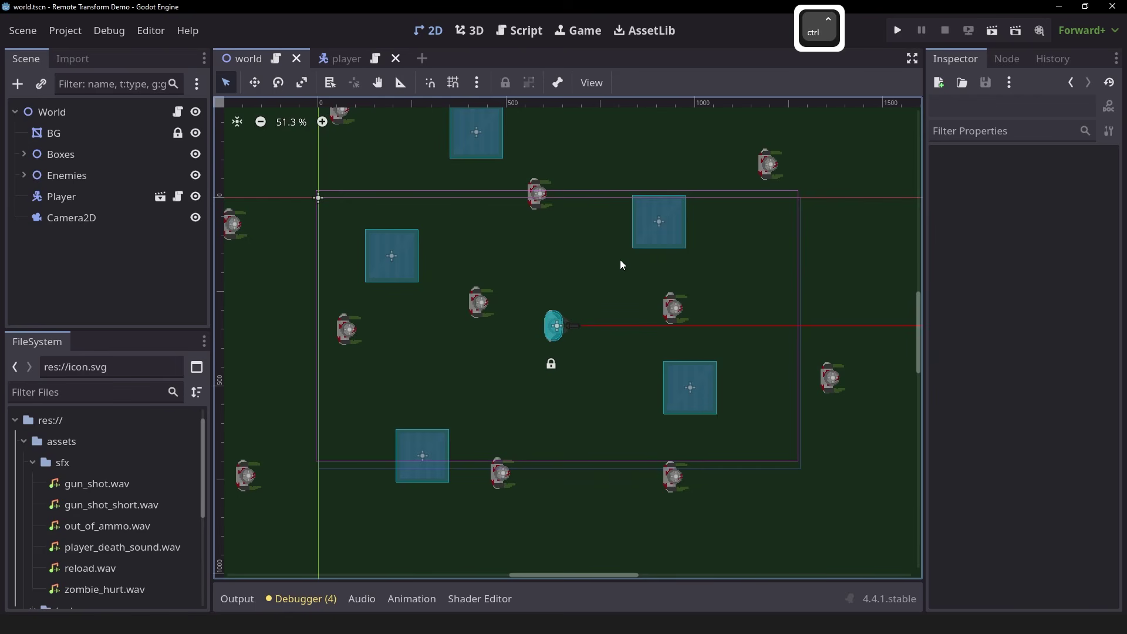
pyautogui.hotkey('ctrl', 'a')
pyautogui.press('BackSpace')
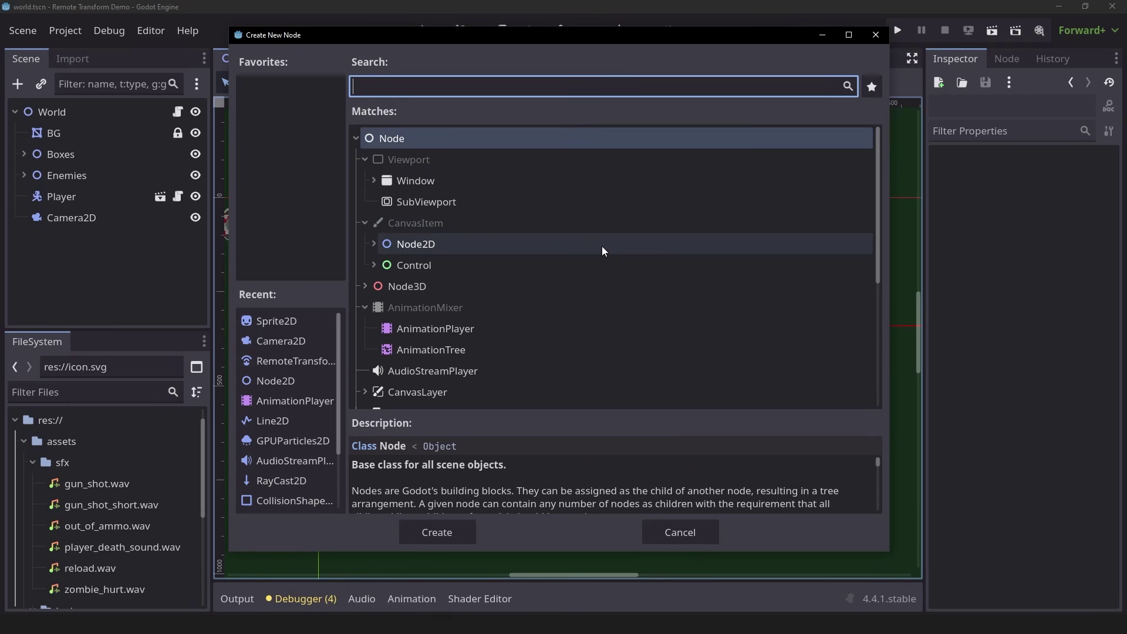
pyautogui.write('cshape')
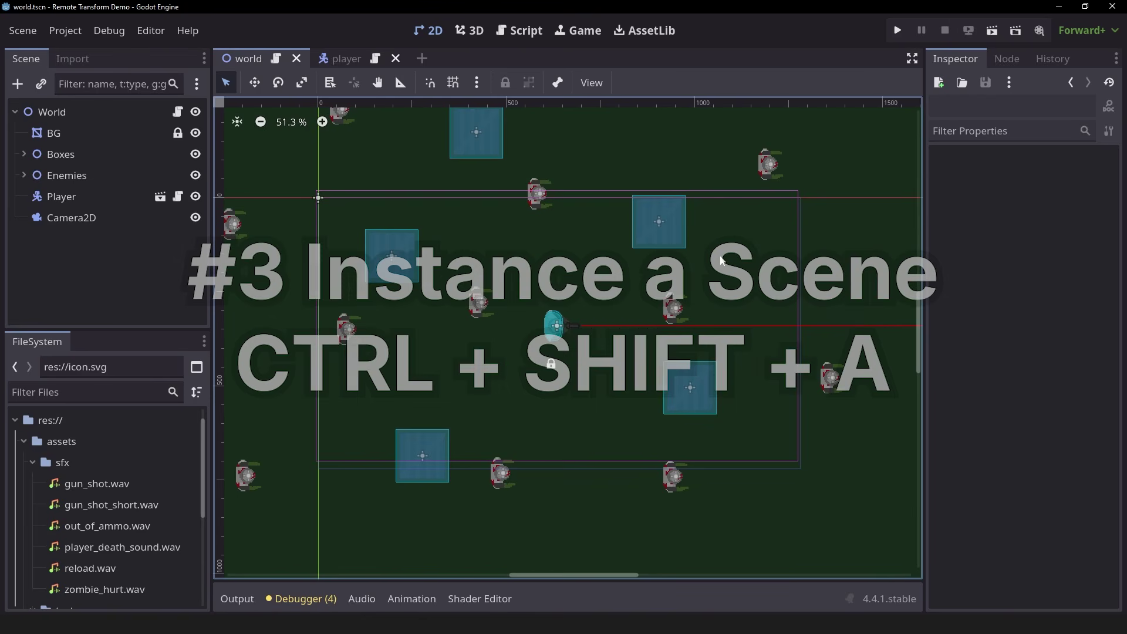
# - Instance enemy.tscn under World and move the new enemy into the open area just above the player
pyautogui.hotkey('ctrl', 'shift', 'a')
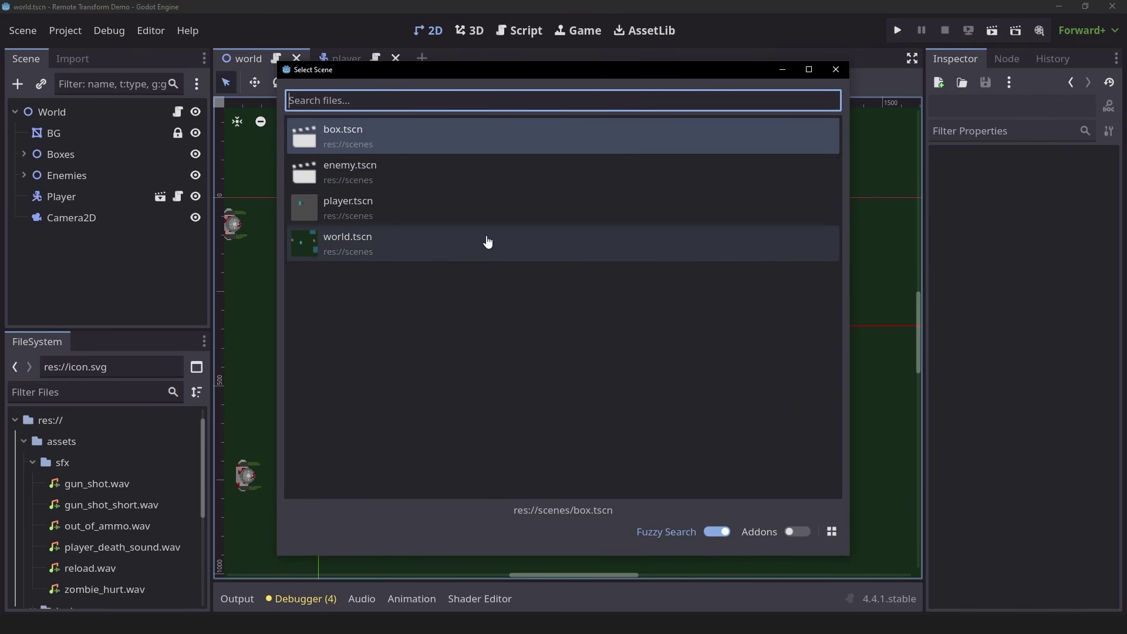
pyautogui.doubleClick(420, 178)
pyautogui.press('w')
pyautogui.moveTo(463, 259); pyautogui.dragTo(707, 300)
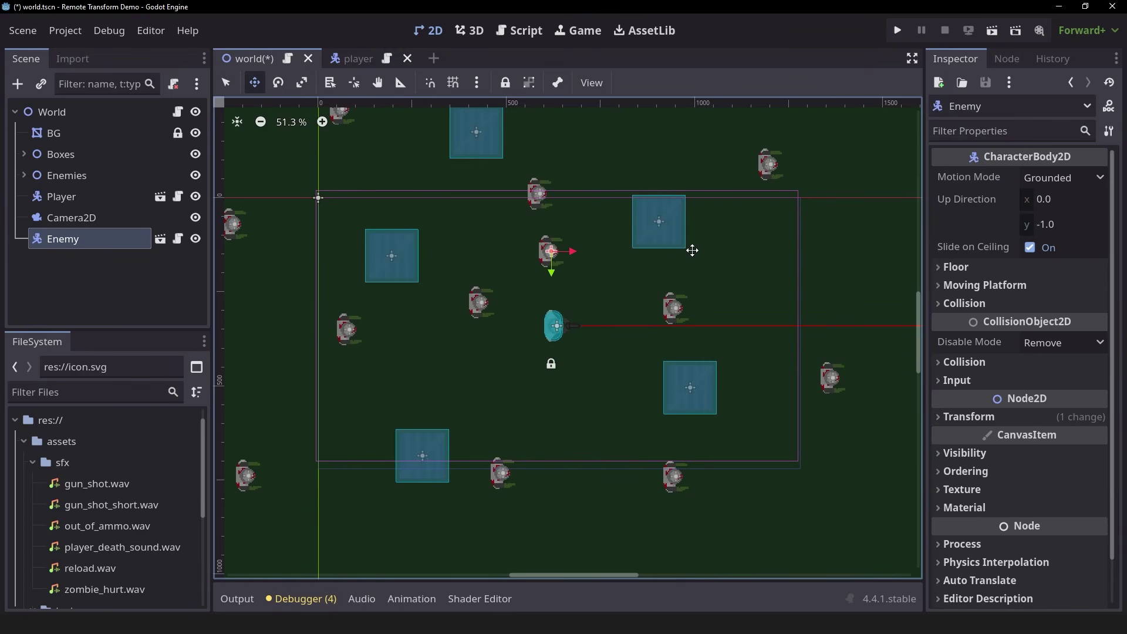
# - Undo the move and the instancing of the new enemy, and return to Select mode
pyautogui.hotkey('ctrl', 'z')
pyautogui.hotkey('ctrl', 'z')
pyautogui.press('q')
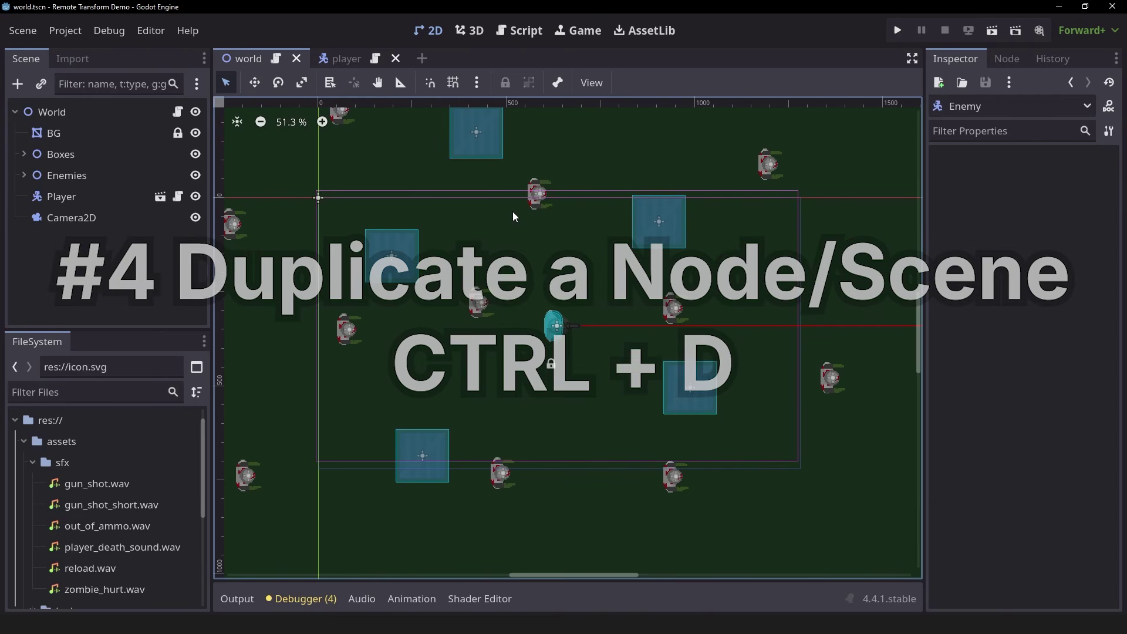
# - Select the enemy just left of the player and look up the Duplicate command among its node options
pyautogui.scroll(3, 509, 220)
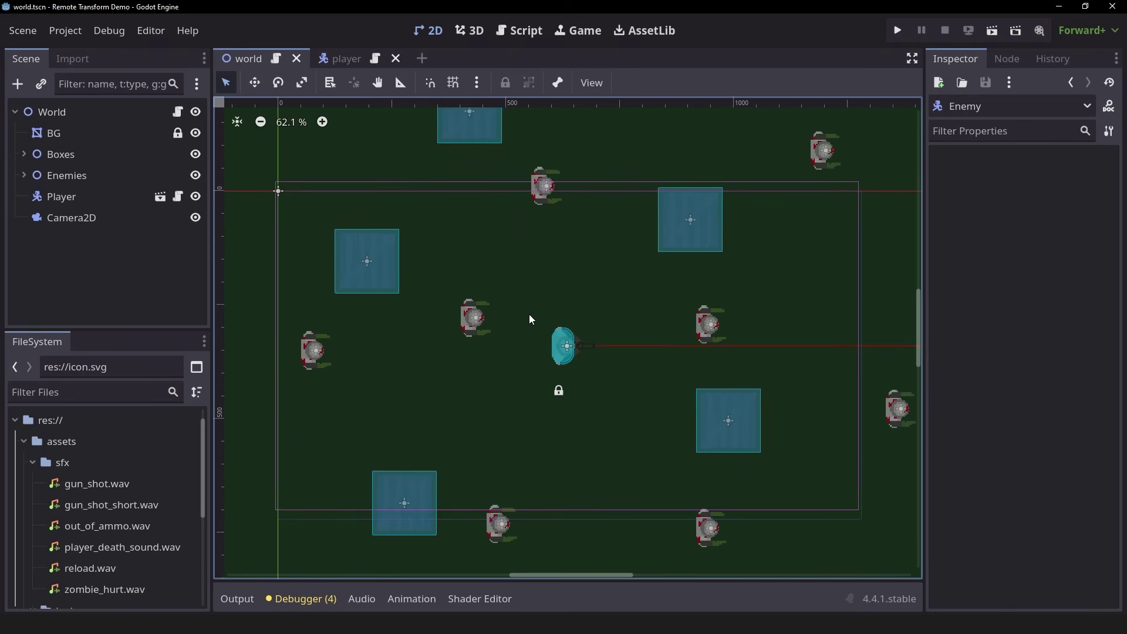
pyautogui.click(486, 323)
pyautogui.scroll(8, 443, 324)
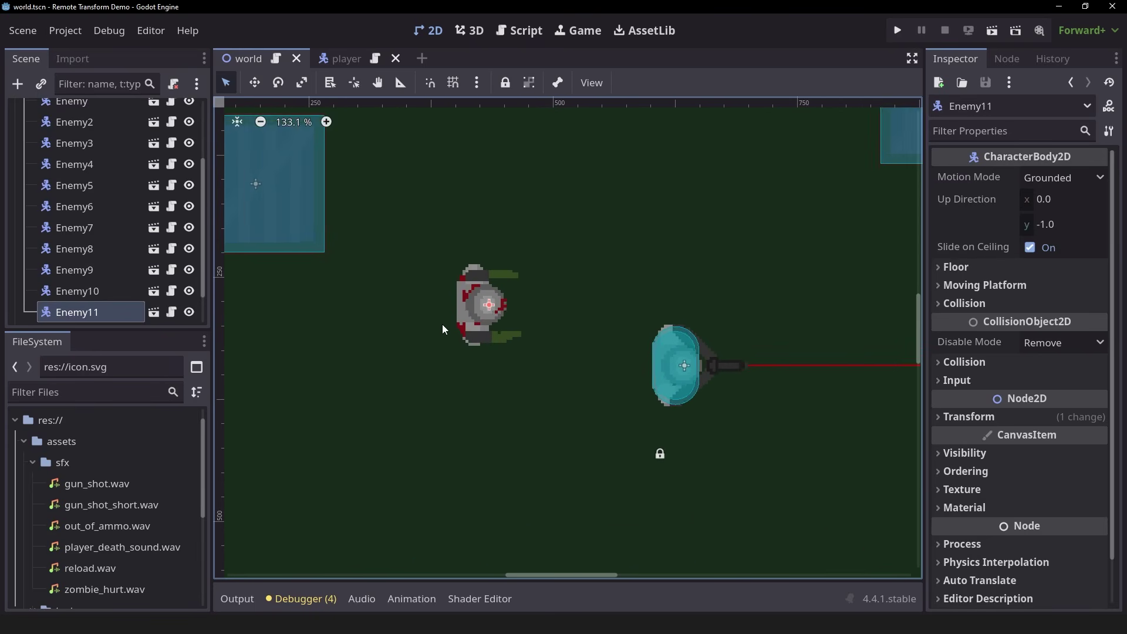
pyautogui.scroll(-2, 108, 273)
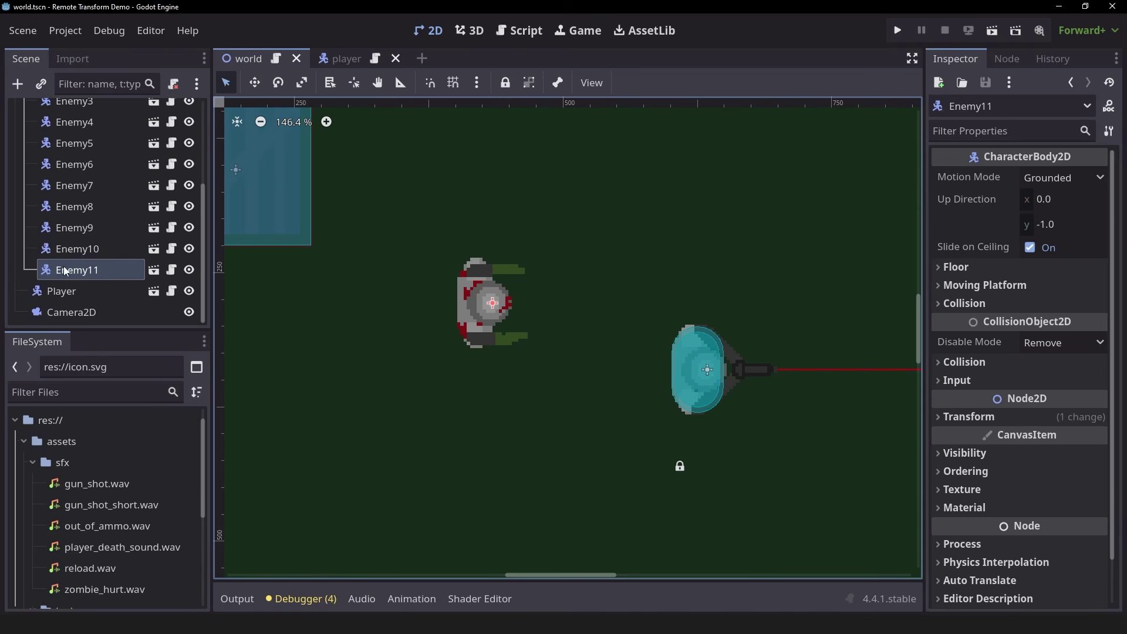
pyautogui.rightClick(92, 269)
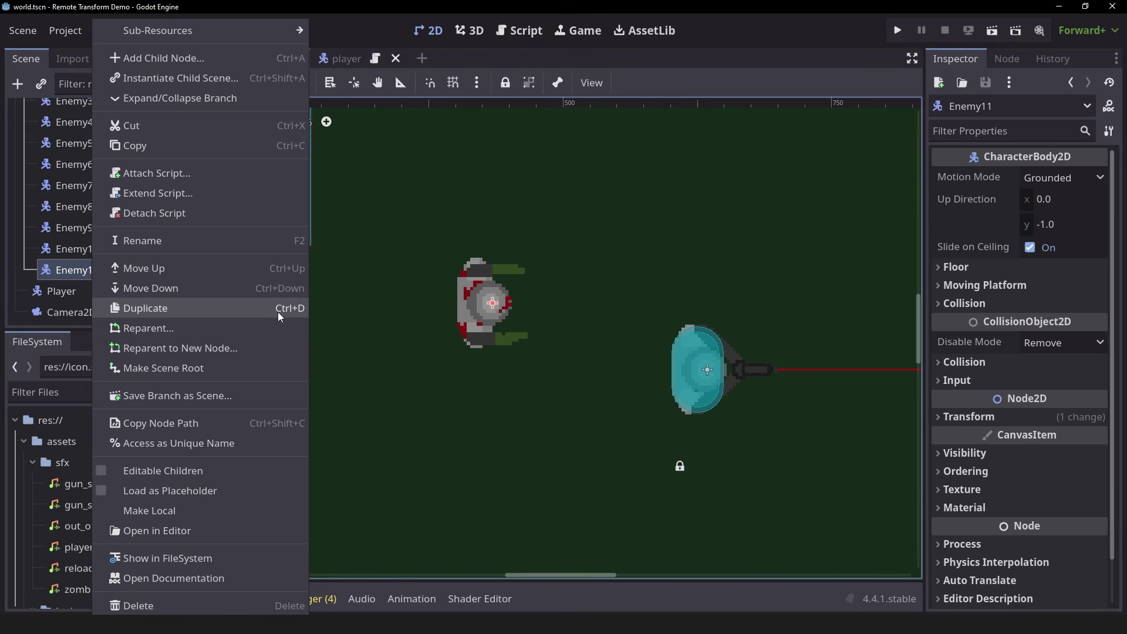
pyautogui.click(624, 236)
# - Duplicate Enemy11 and move the copy diagonally up and to the right of the original
pyautogui.moveTo(649, 220); pyautogui.dragTo(591, 236, button='middle')
pyautogui.scroll(-4, 590, 236)
pyautogui.moveTo(536, 212)
pyautogui.mouseDown(button='middle')
pyautogui.moveTo(564, 227)
pyautogui.moveTo(546, 229)
pyautogui.mouseUp(button='middle')
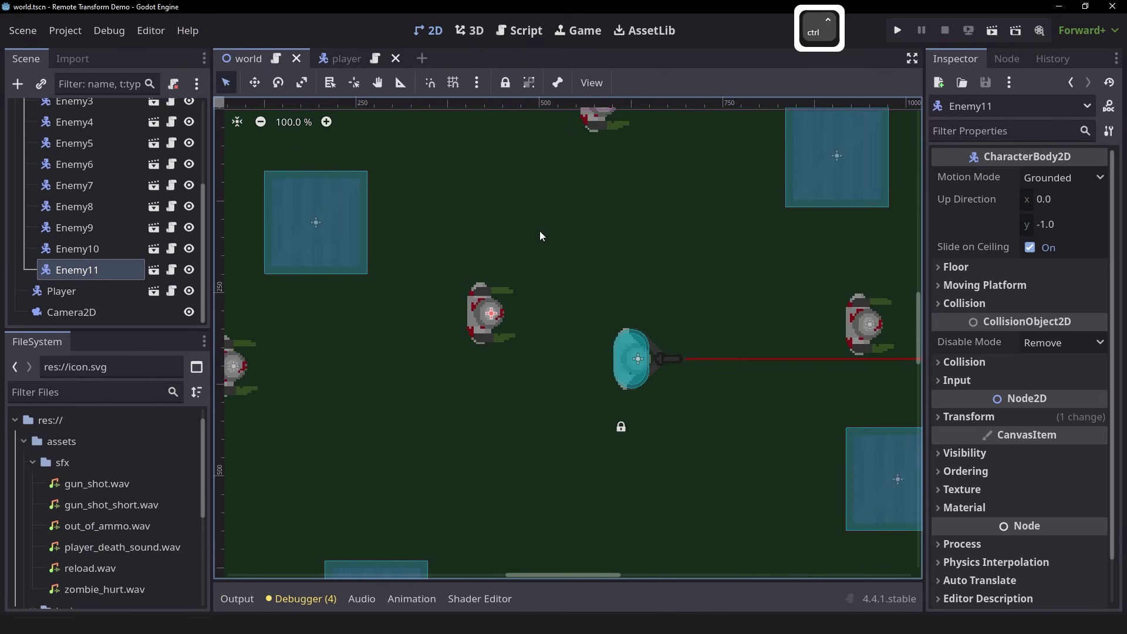
pyautogui.hotkey('ctrl', 'd')
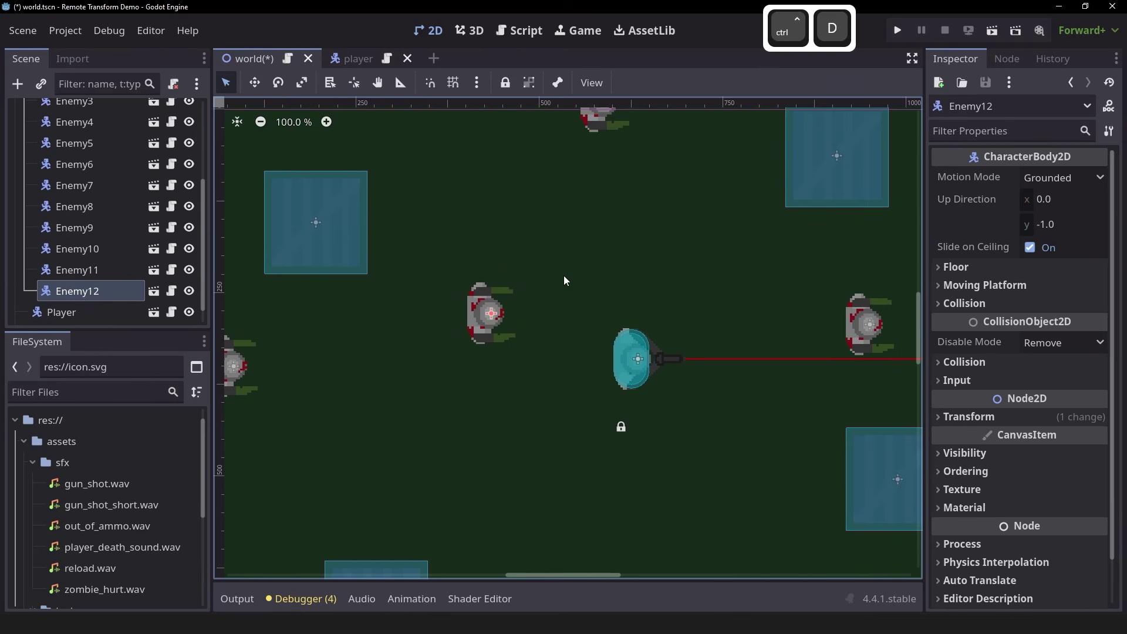
pyautogui.press('w')
pyautogui.moveTo(550, 274); pyautogui.dragTo(613, 222)
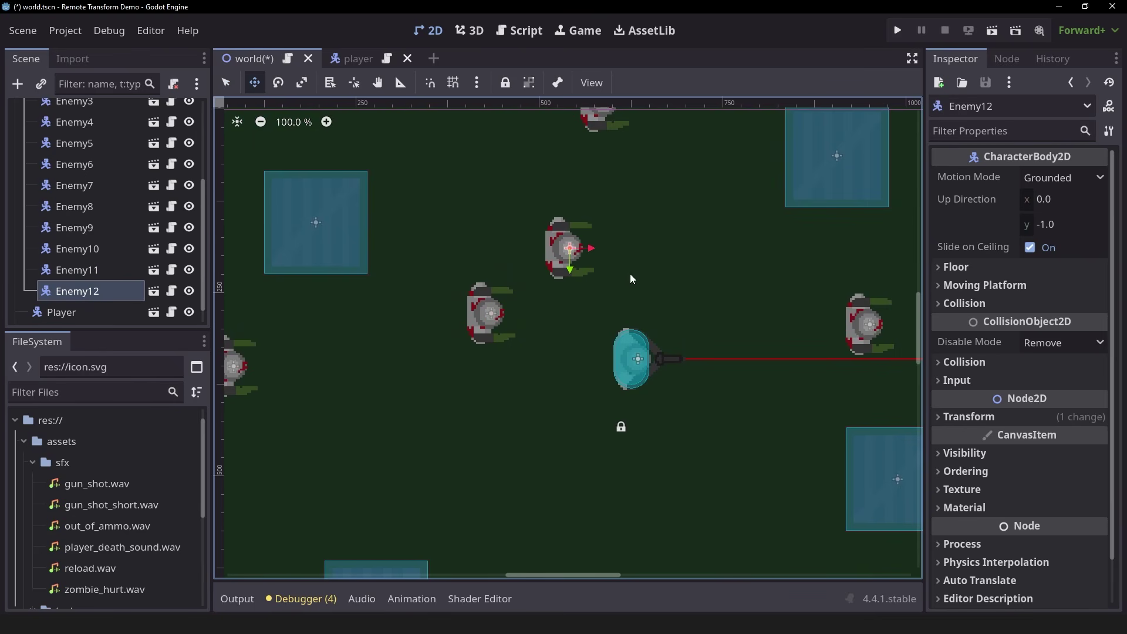
pyautogui.press('q')
# - Move the duplicated enemy outside the left edge of the viewport boundary, level with the enemy just inside it
pyautogui.scroll(-5, 639, 217)
pyautogui.scroll(-5, 639, 225)
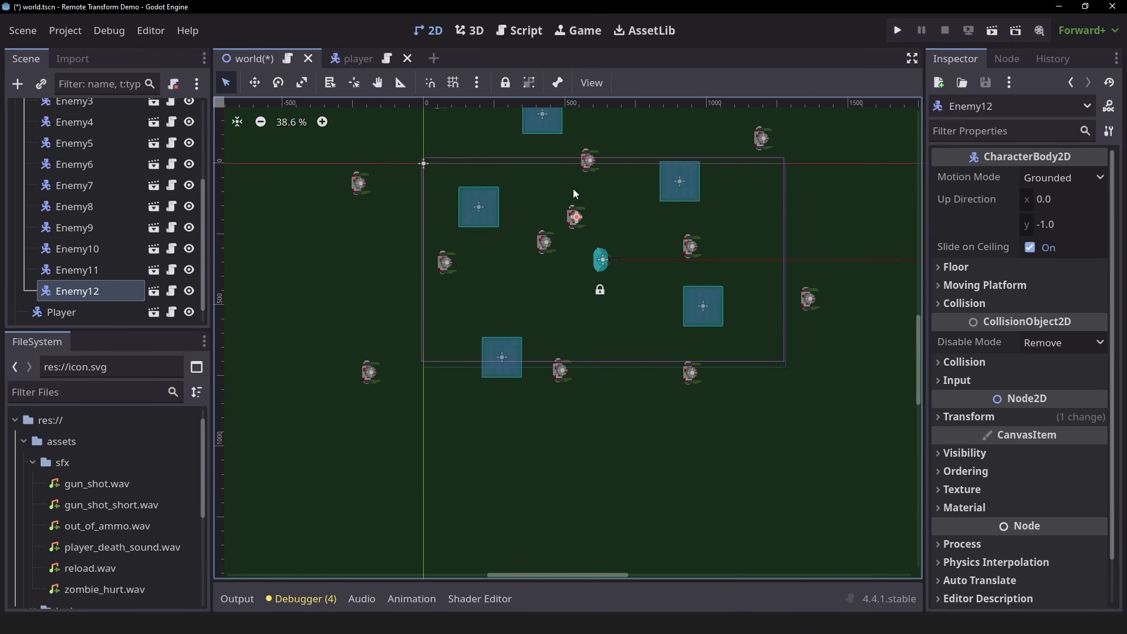
pyautogui.scroll(3, 657, 206)
pyautogui.press('w')
pyautogui.moveTo(643, 223); pyautogui.dragTo(382, 281)
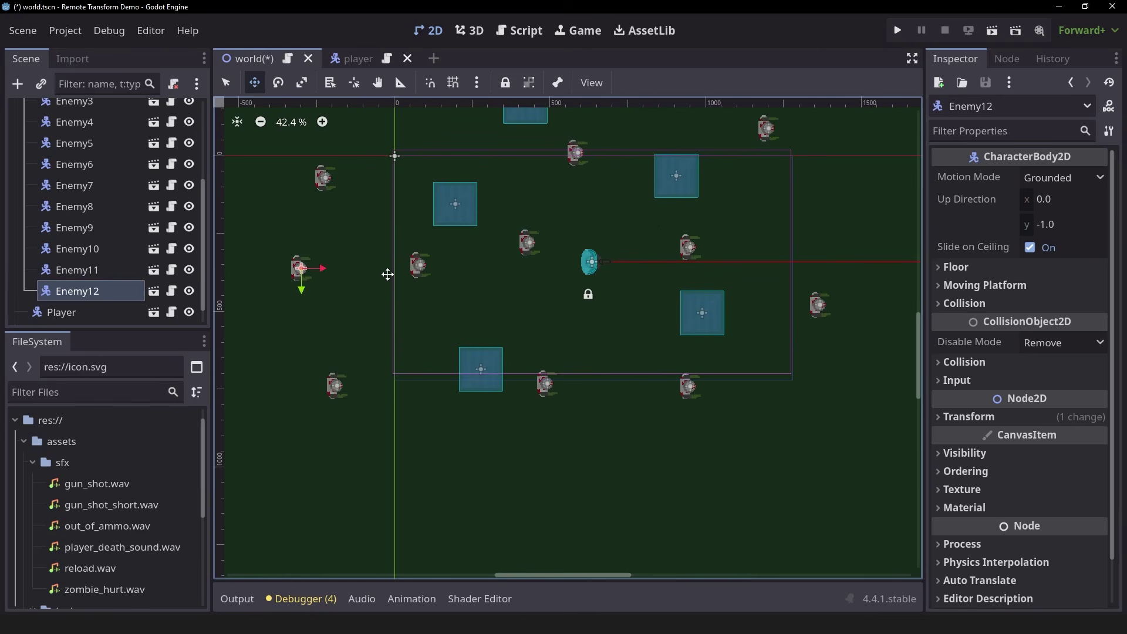
pyautogui.press('q')
# - Make three further enemy duplicates and place them above, right of and diagonally below right of the viewport boundary
pyautogui.scroll(-2, 649, 211)
pyautogui.moveTo(716, 166); pyautogui.dragTo(689, 252, button='middle')
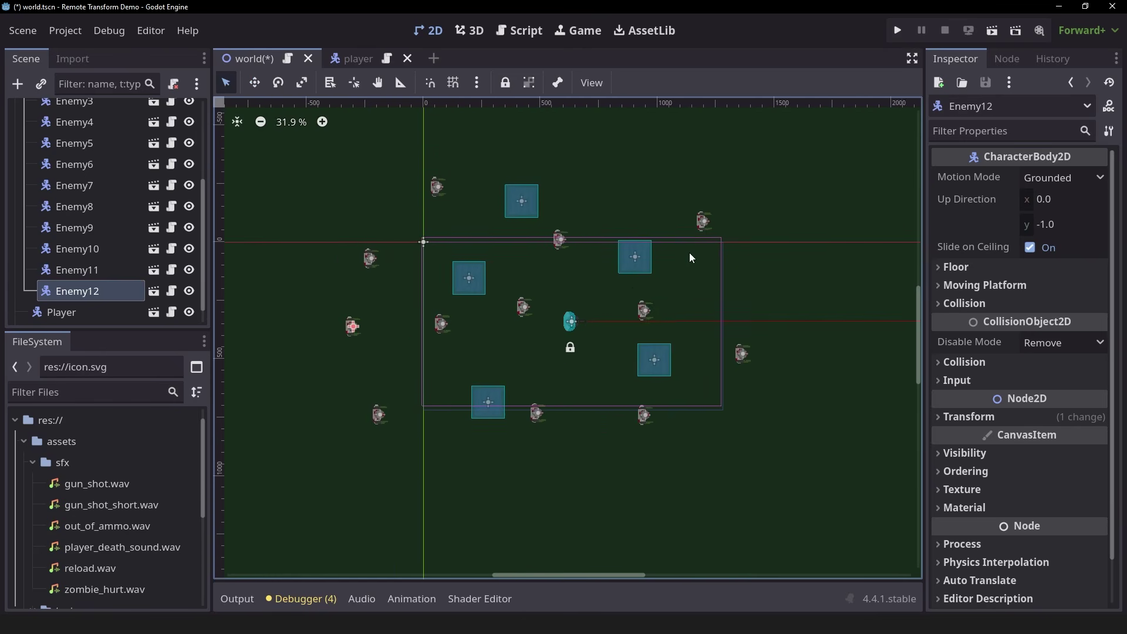
pyautogui.scroll(1, 689, 253)
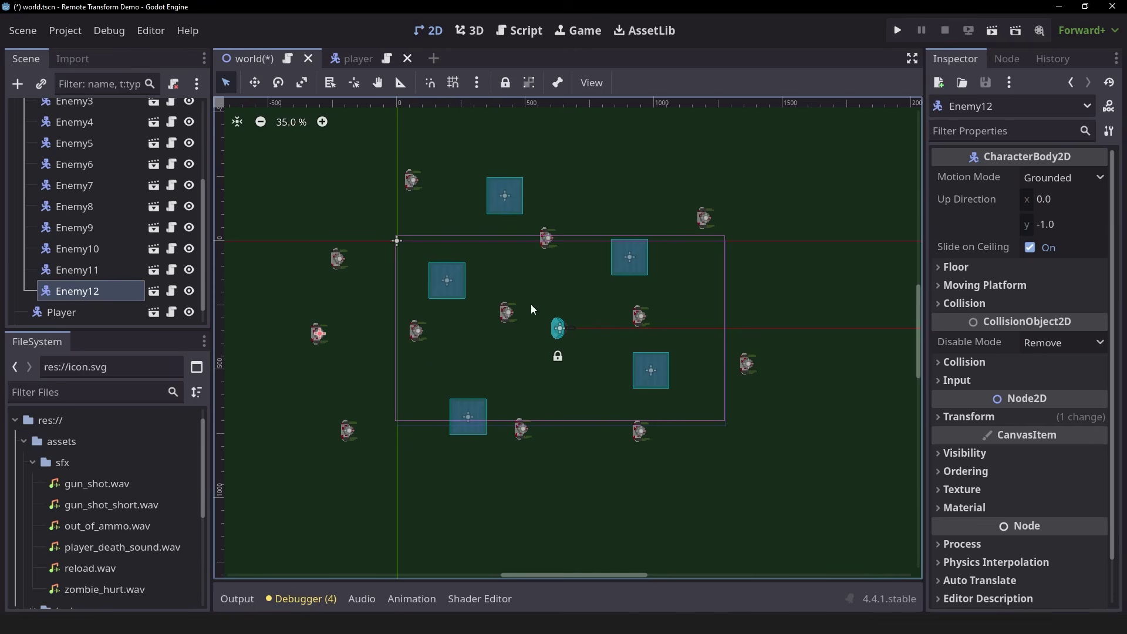
pyautogui.hotkey('ctrl', 'd')
pyautogui.press('w')
pyautogui.moveTo(448, 309); pyautogui.dragTo(818, 456)
pyautogui.press('q')
pyautogui.hotkey('ctrl', 'd')
pyautogui.press('w')
pyautogui.hotkey('ctrl', 'd')
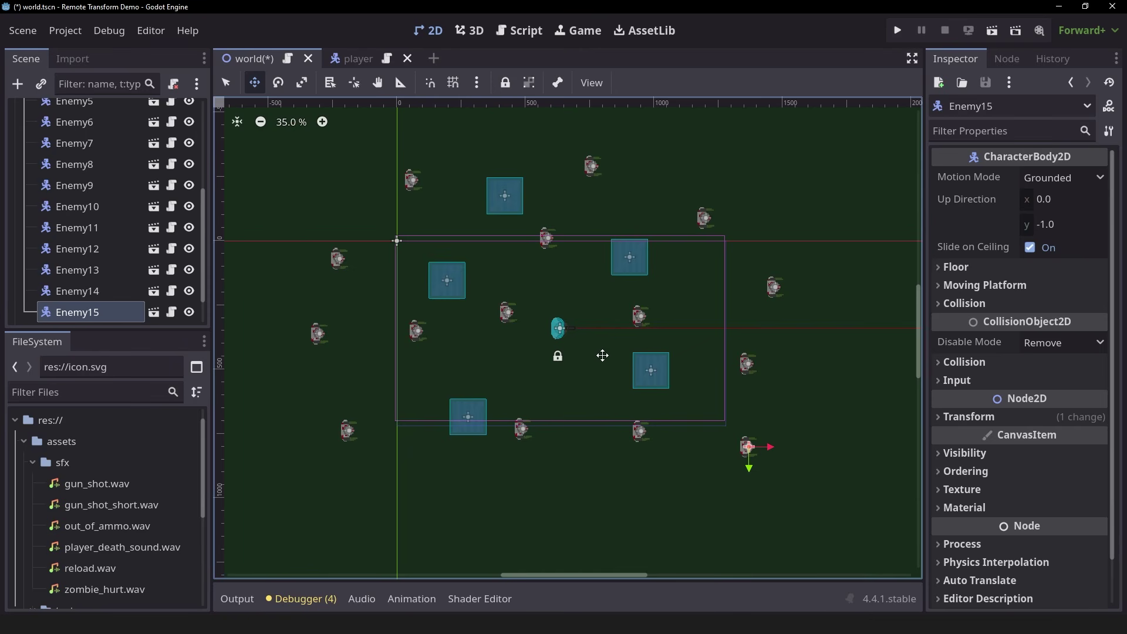
pyautogui.press('q')
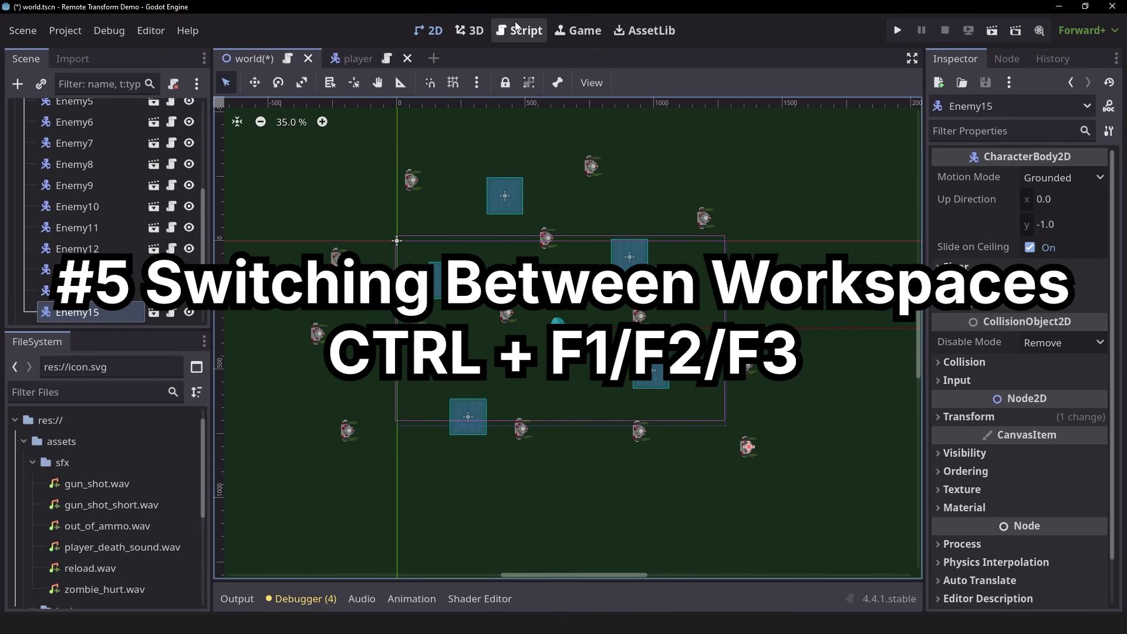
# - Switch from the 2D workspace to 3D, on to the Script workspace, and back to 2D
pyautogui.press('ctrl')
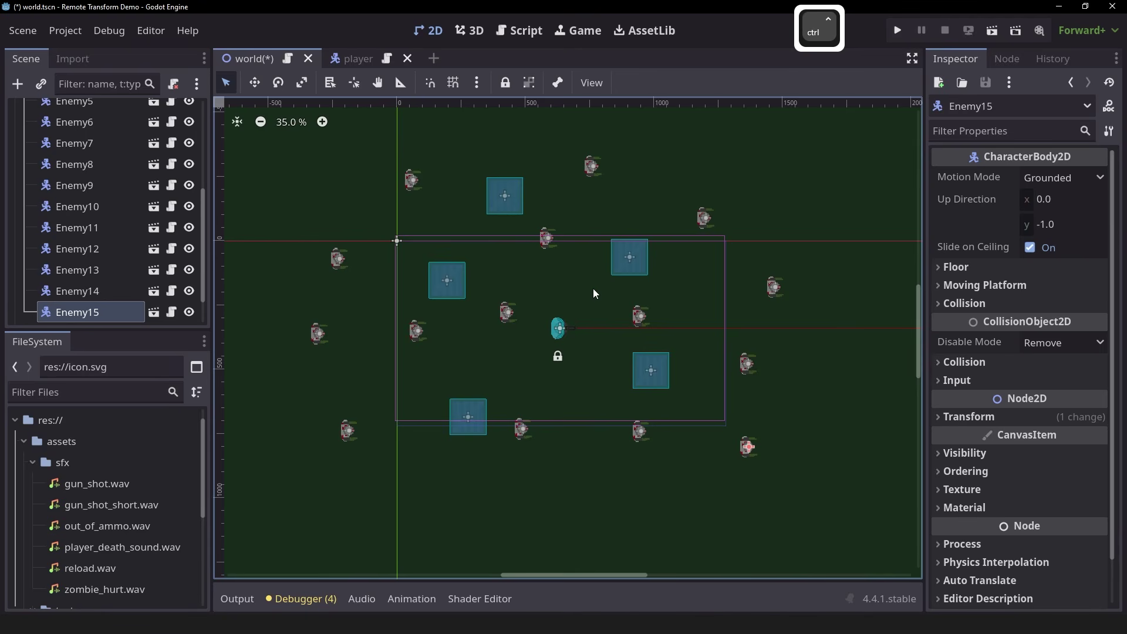
pyautogui.hotkey('ctrl', 'F2')
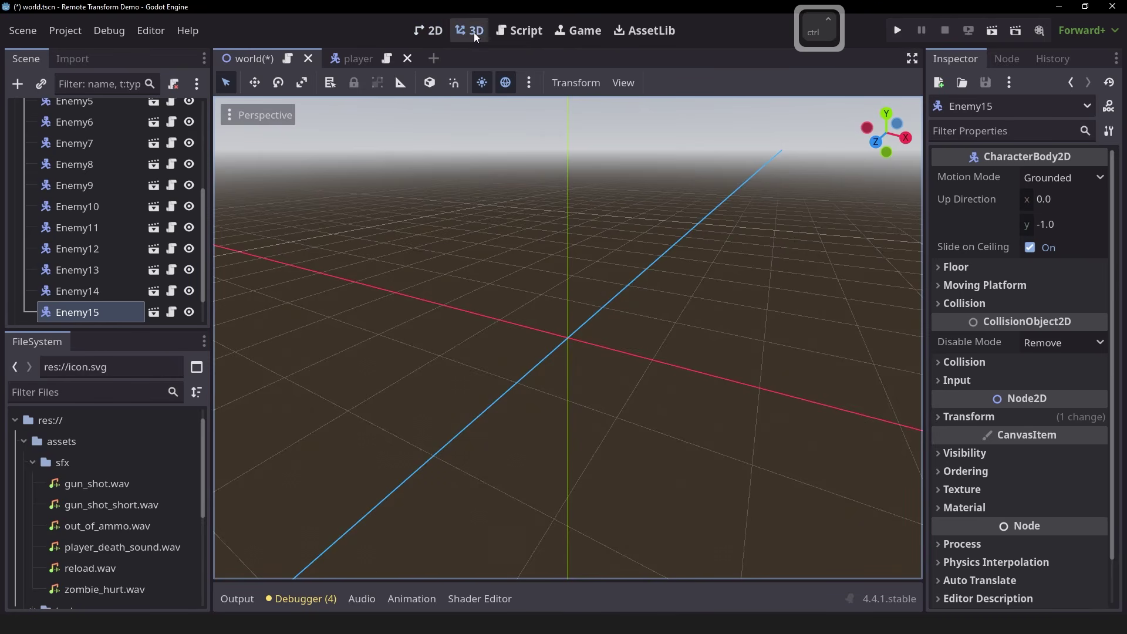
pyautogui.press('ctrl')
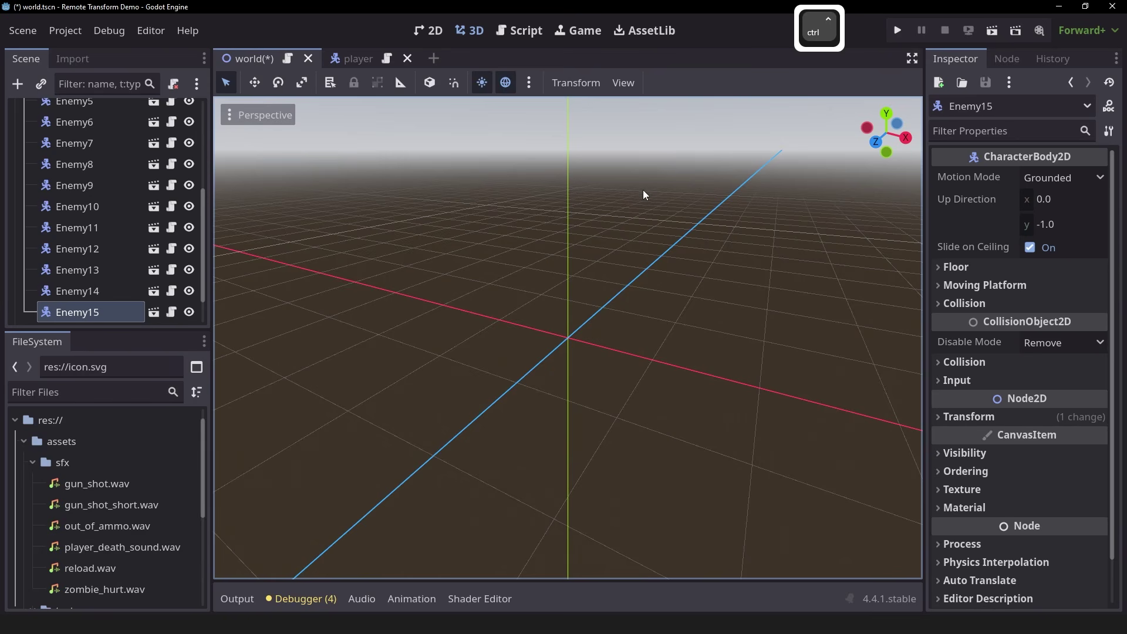
pyautogui.hotkey('ctrl', 'F3')
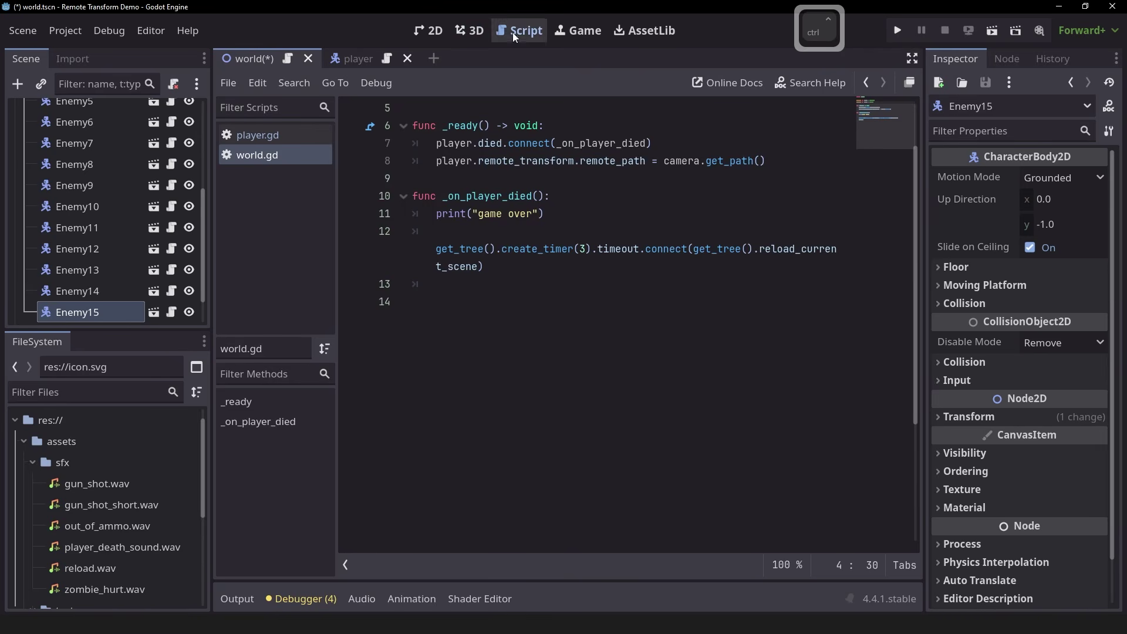
pyautogui.hotkey('ctrl', 'F1')
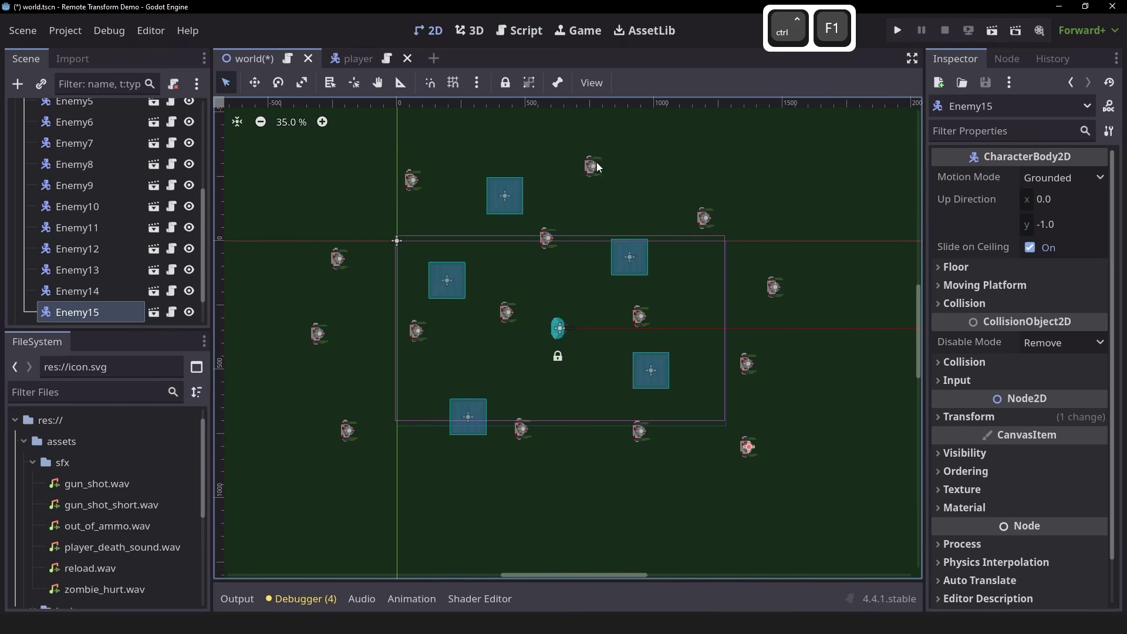
# - Visit the Game and AssetLib workspaces and return to the 2D workspace
pyautogui.press('ctrl')
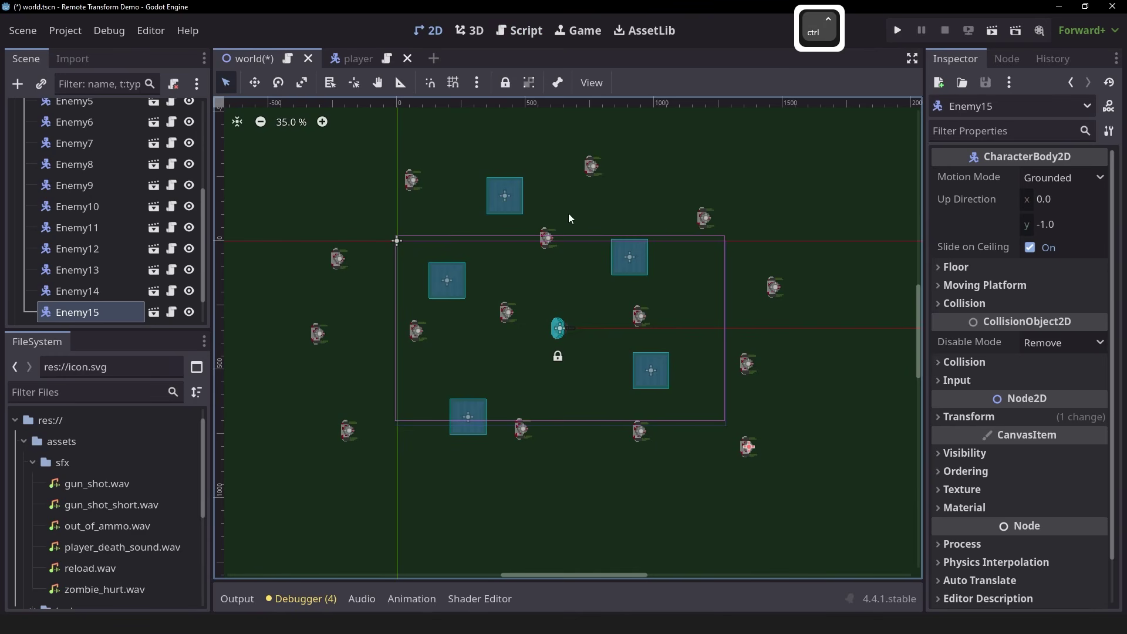
pyautogui.hotkey('ctrl', 'F4')
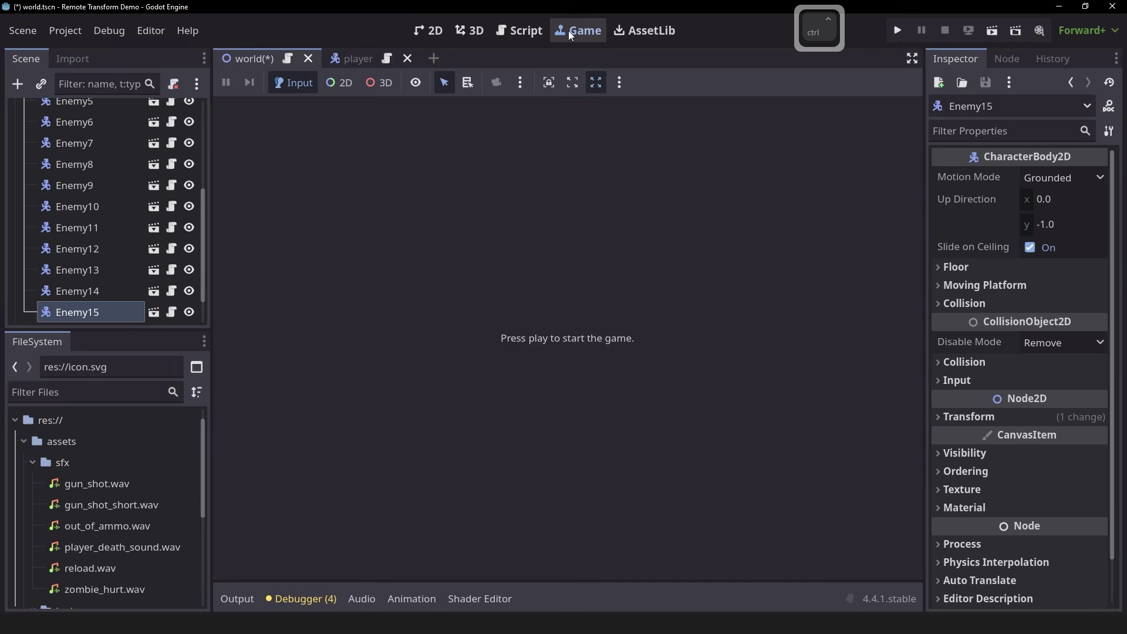
pyautogui.hotkey('ctrl', 'F5')
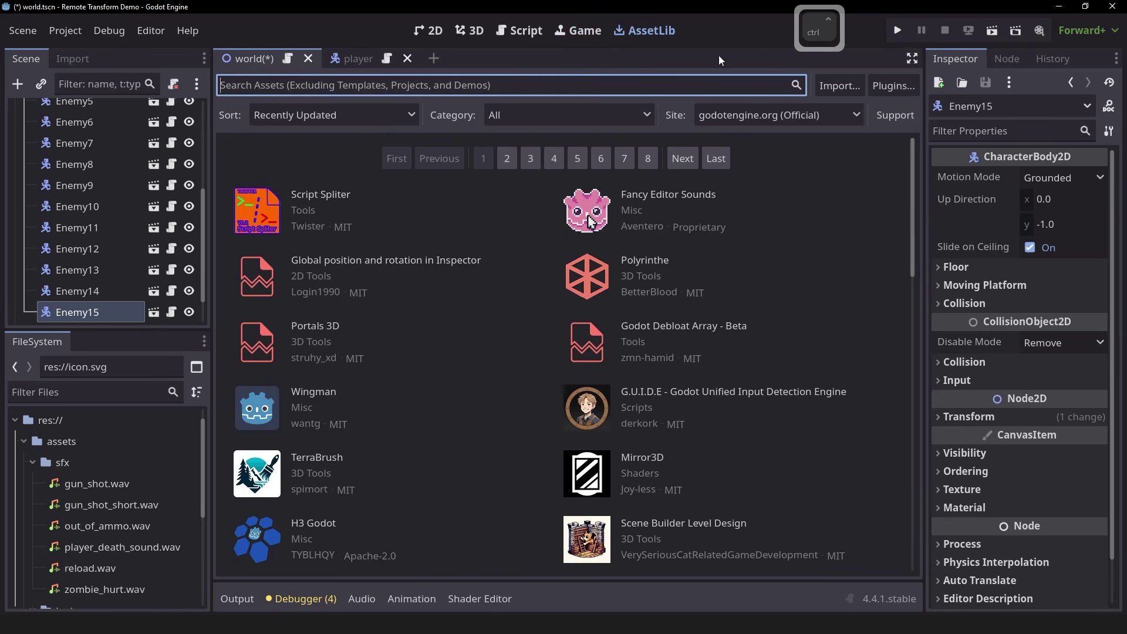
pyautogui.hotkey('ctrl', 'F1')
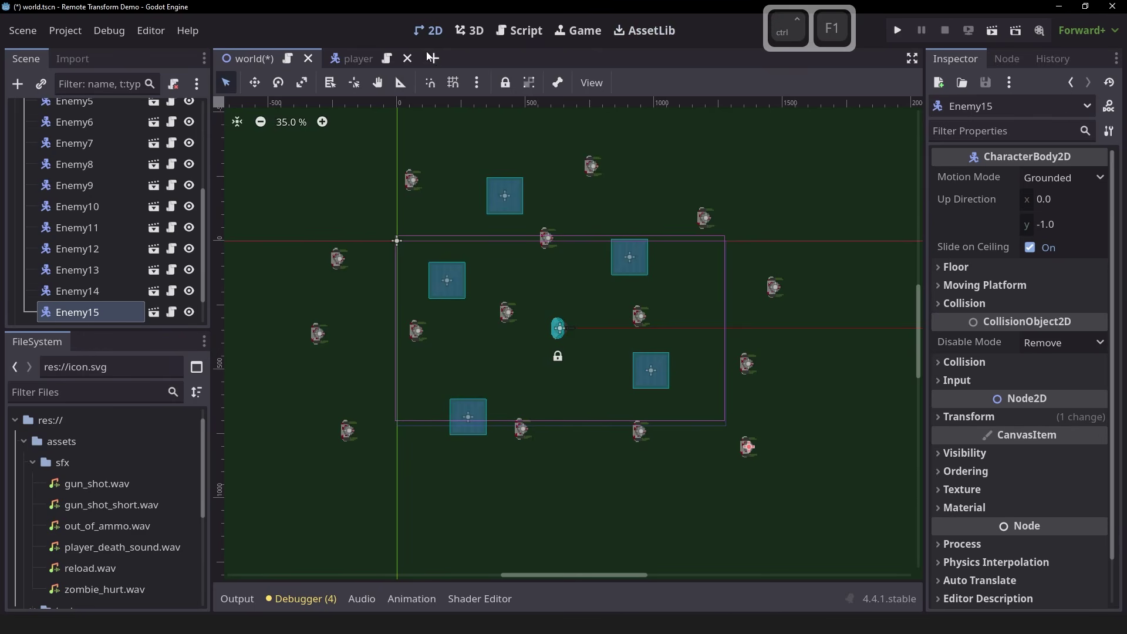
# - Alternate repeatedly between the Script and 2D workspaces, with one visit to 3D, and finish in 2D
pyautogui.hotkey('ctrl', 'F3')
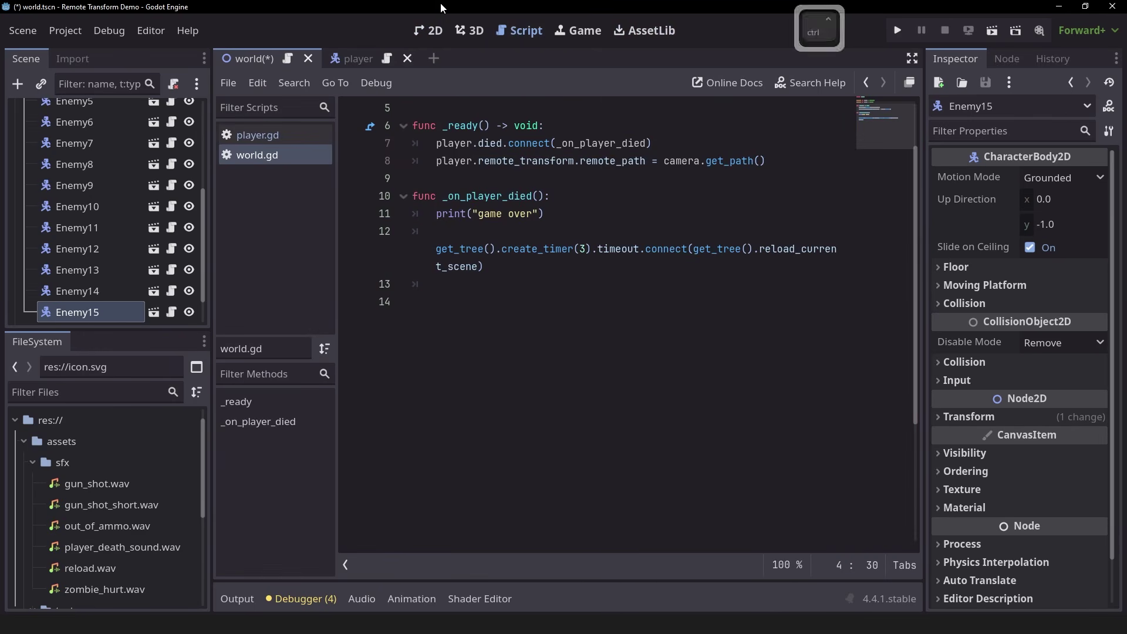
pyautogui.hotkey('ctrl', 'F2')
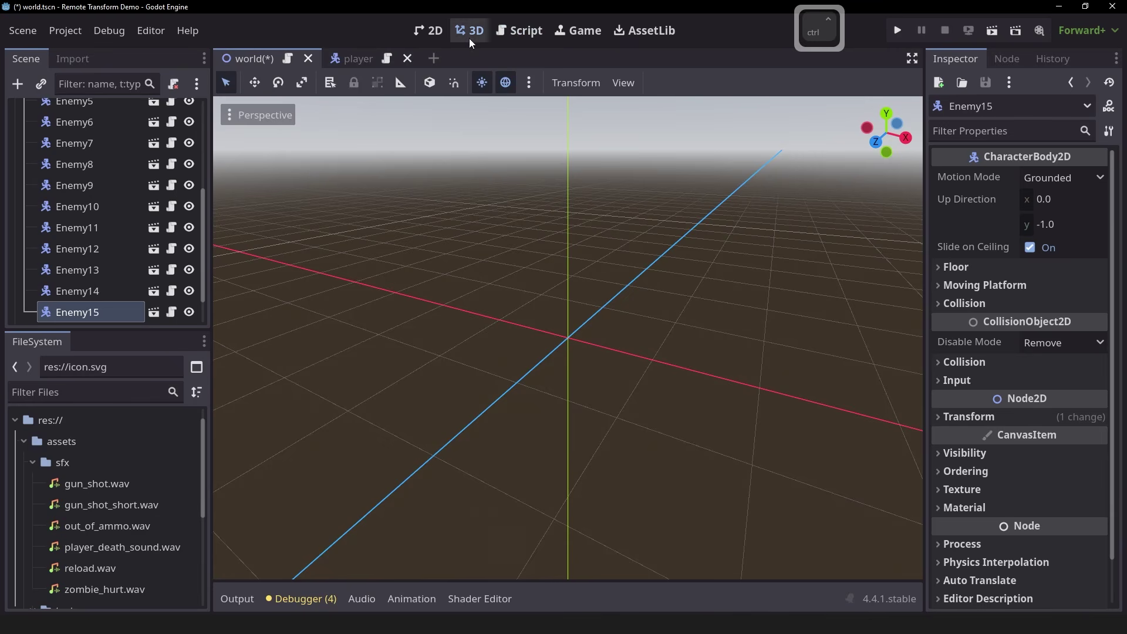
pyautogui.hotkey('ctrl', 'F3')
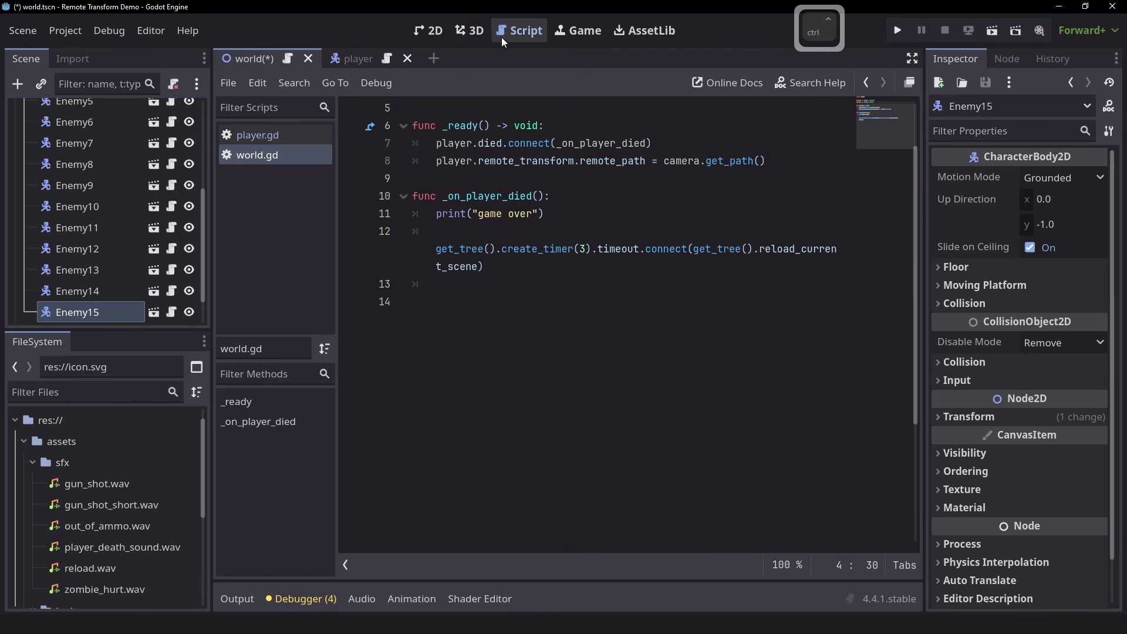
pyautogui.hotkey('ctrl', 'F1')
pyautogui.hotkey('ctrl', 'F3')
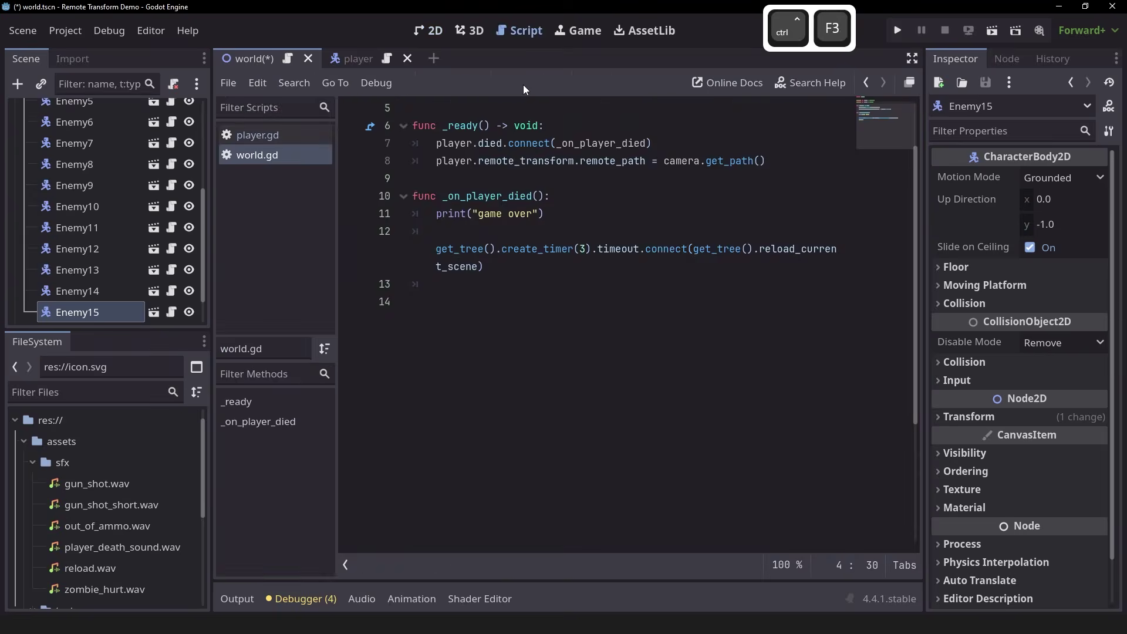
pyautogui.hotkey('ctrl', 'F1')
pyautogui.hotkey('ctrl', 'F3')
pyautogui.hotkey('ctrl', 'F1')
pyautogui.hotkey('ctrl', 'F3')
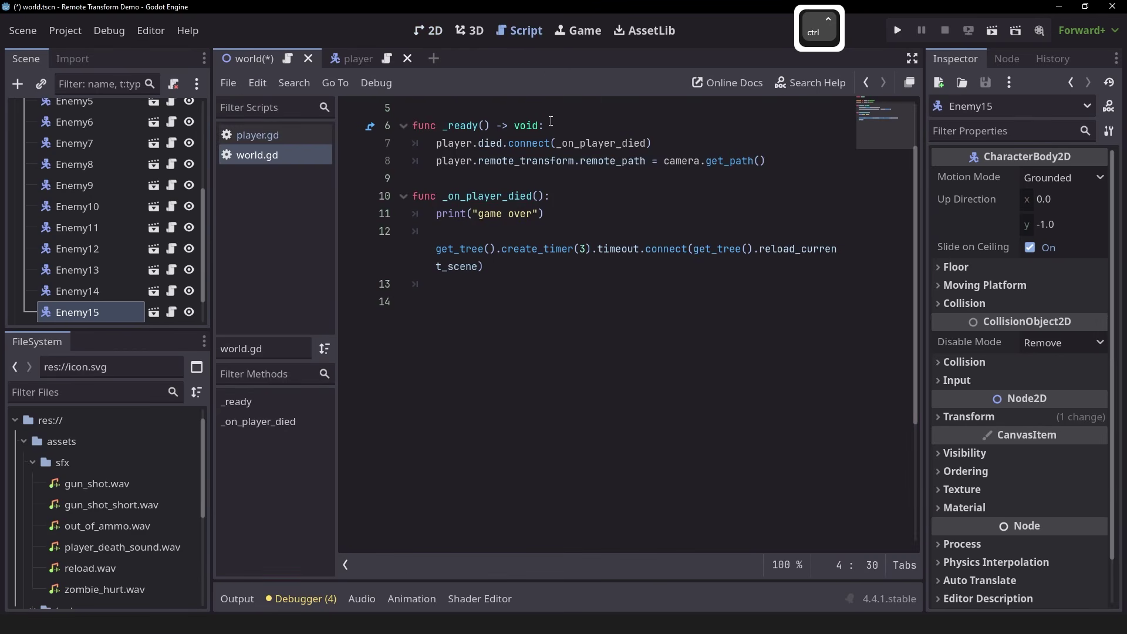
pyautogui.hotkey('ctrl', 'F1')
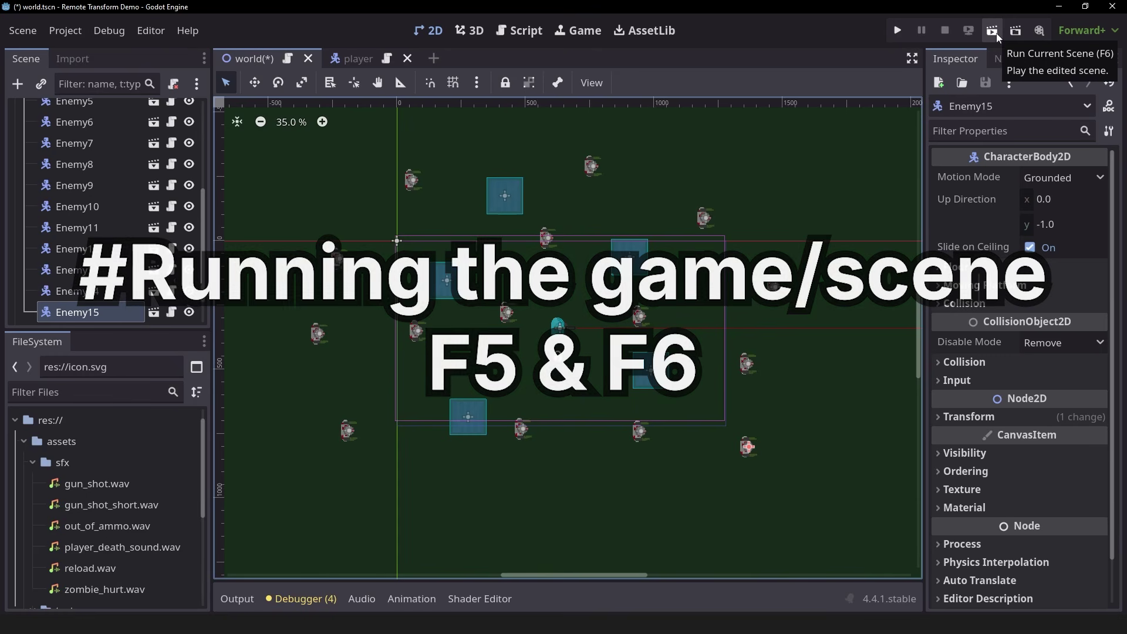
# - Run the whole project, close the game window, and collapse the output log below the world scene
pyautogui.click(898, 32)
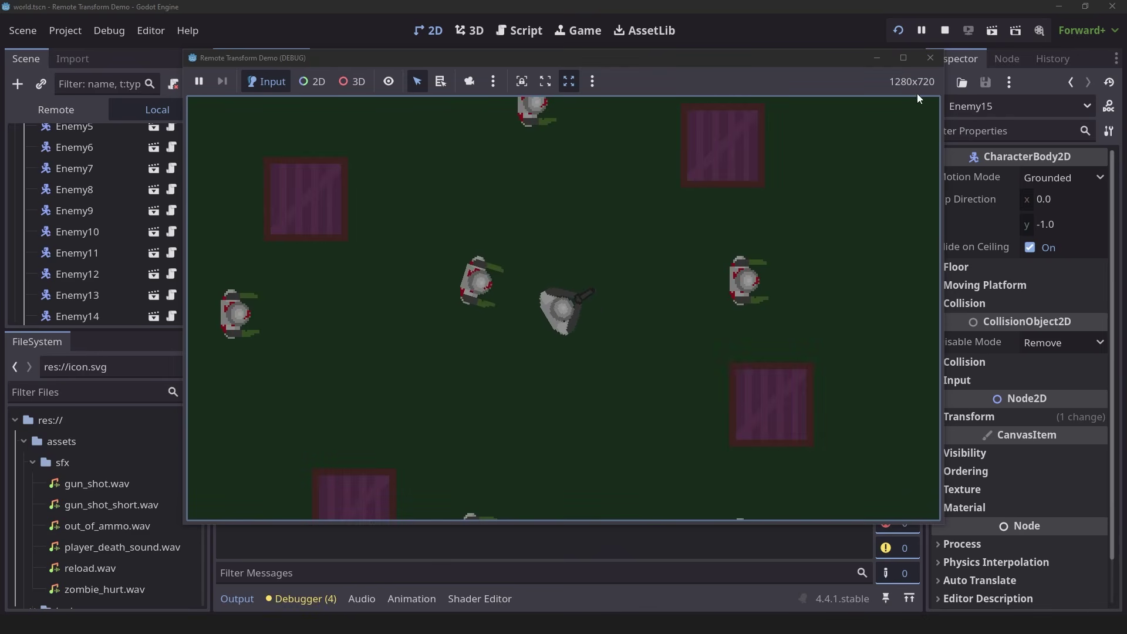
pyautogui.click(930, 58)
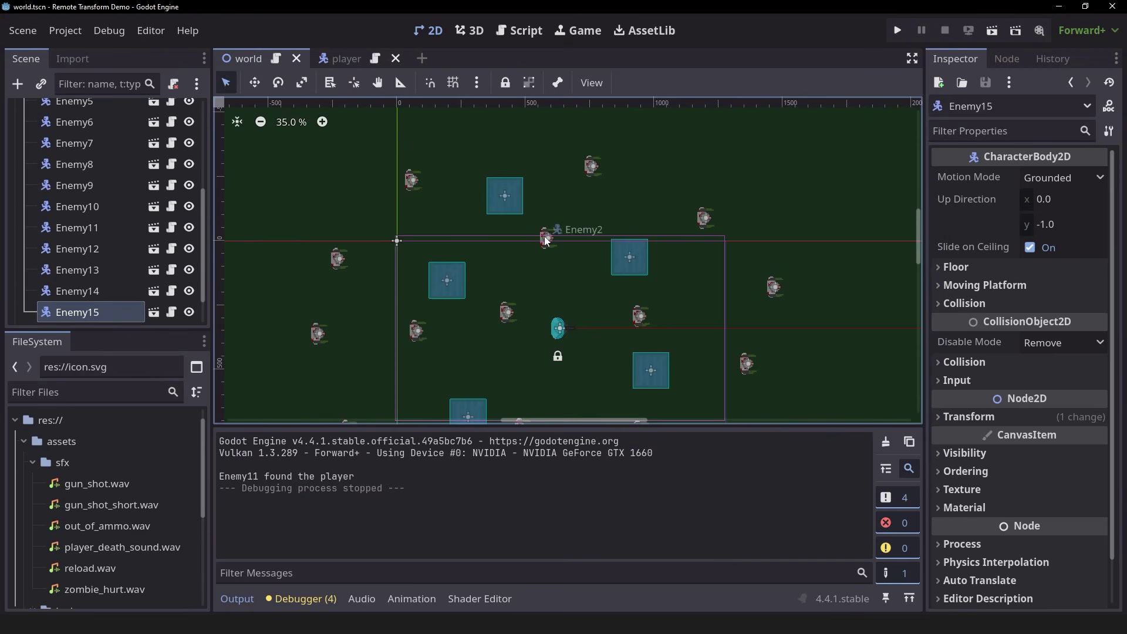
pyautogui.click(239, 61)
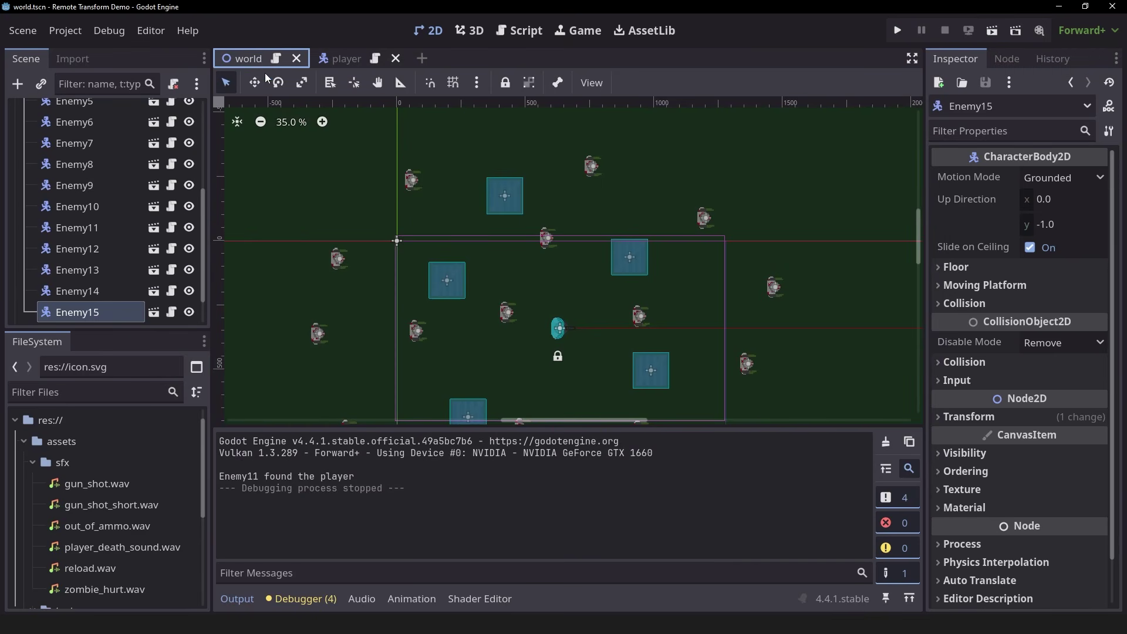
pyautogui.click(239, 599)
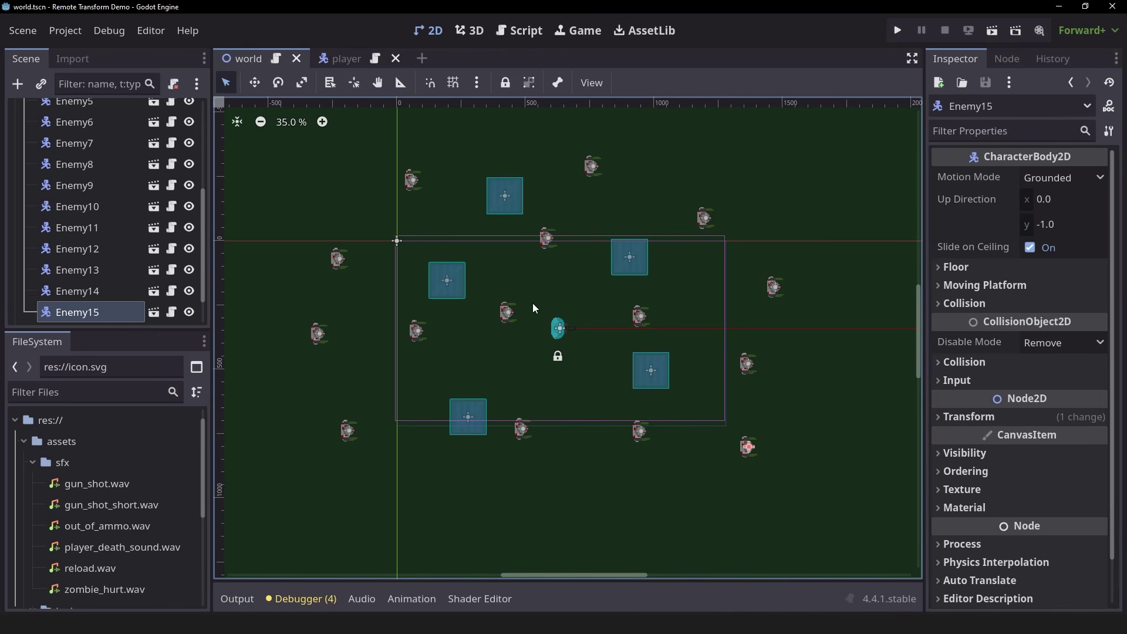
# - Launch the project once more, close its window, and hide the output log again
pyautogui.press('F5')
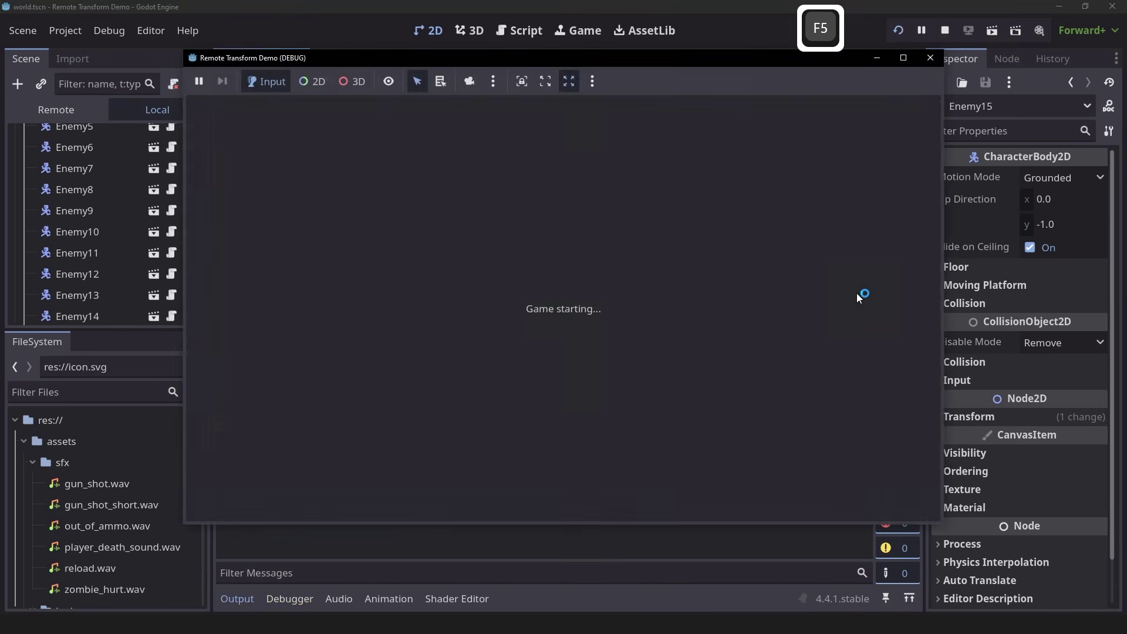
pyautogui.click(930, 57)
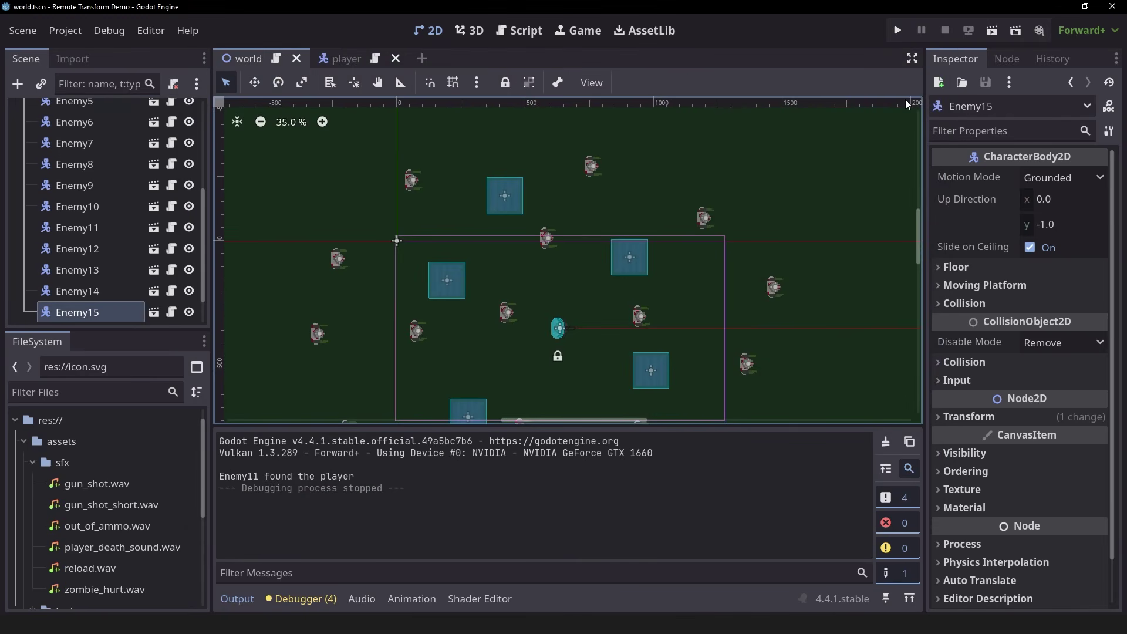
pyautogui.click(237, 598)
pyautogui.click(237, 599)
pyautogui.click(237, 599)
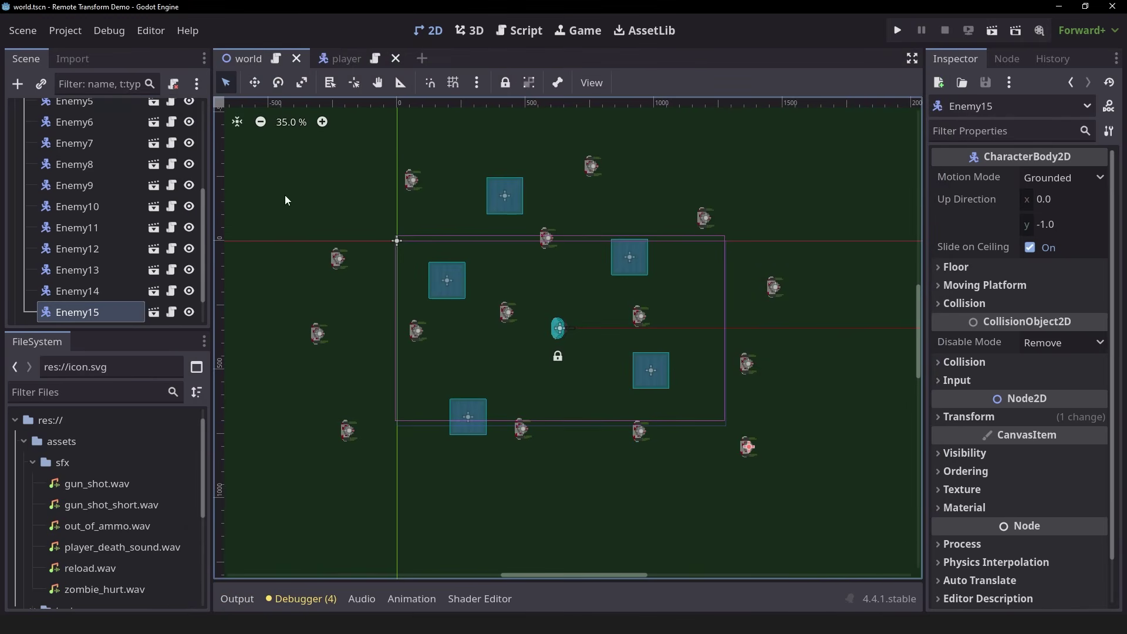
# - Bring up the player scene and run only that scene
pyautogui.click(340, 58)
pyautogui.moveTo(584, 278); pyautogui.dragTo(463, 188, button='middle')
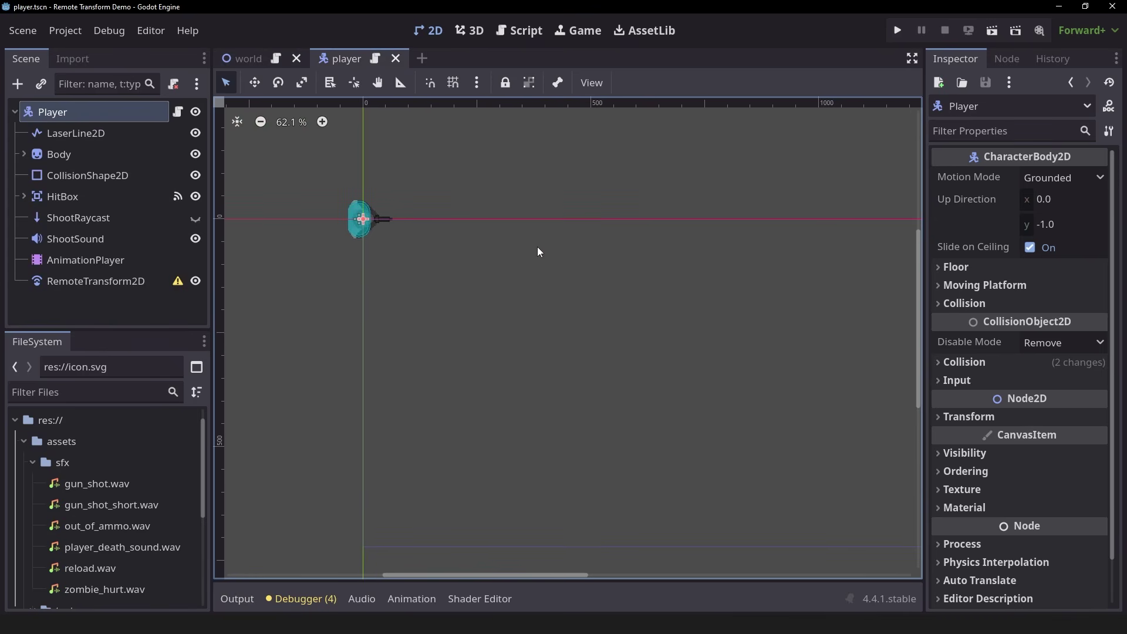
pyautogui.press('F6')
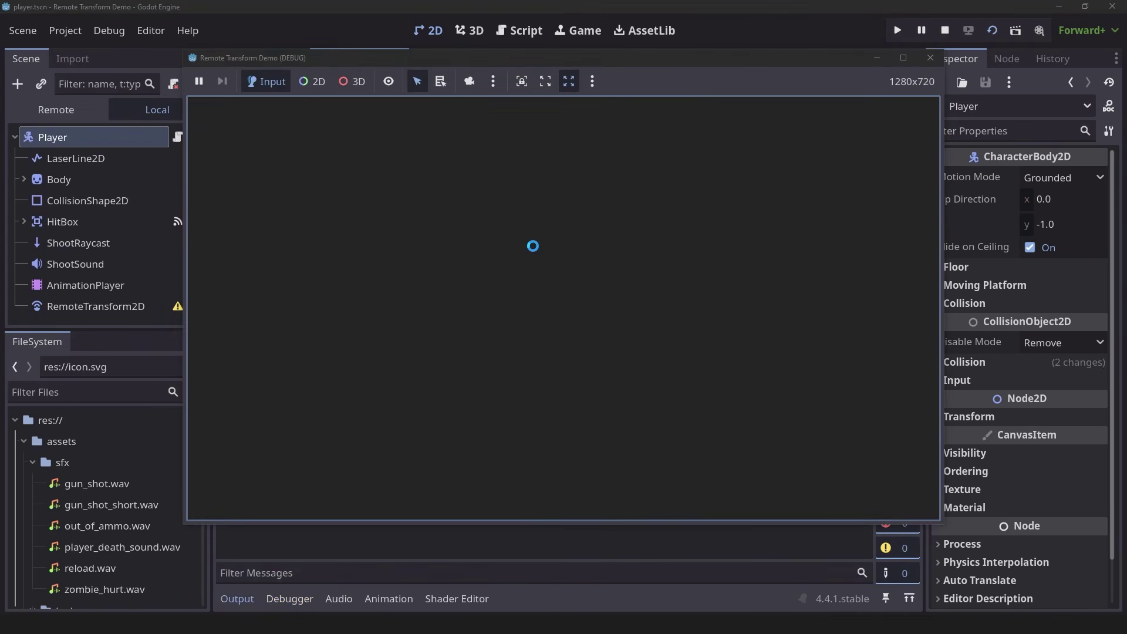
# - Test the player's movement in all four directions in the running scene and close the game window
pyautogui.press('d')
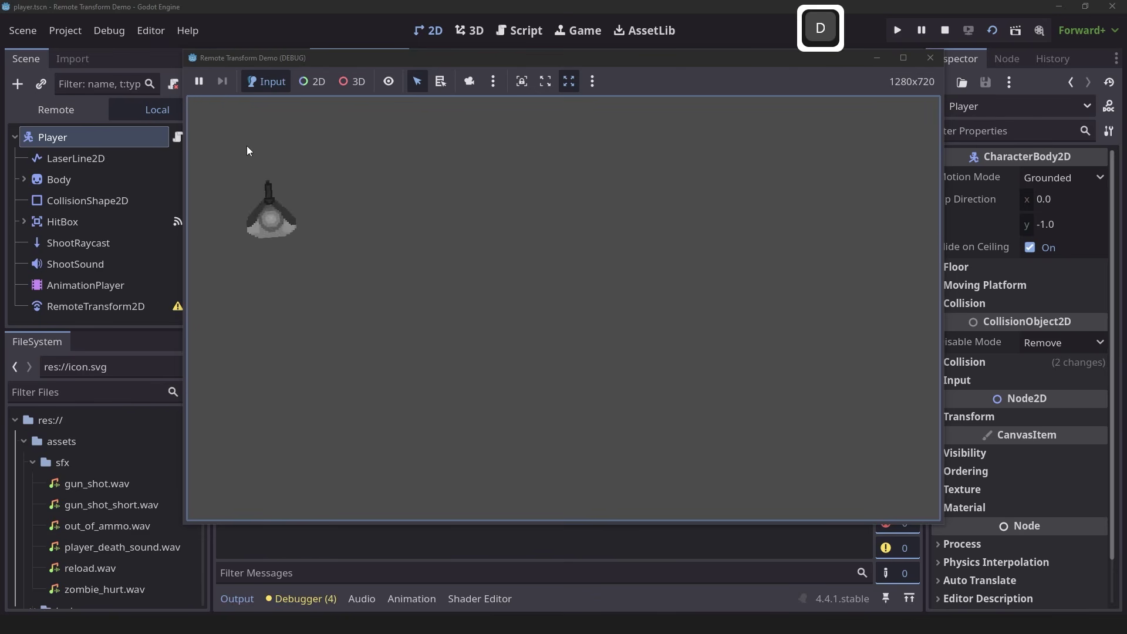
pyautogui.press('s')
pyautogui.press('a')
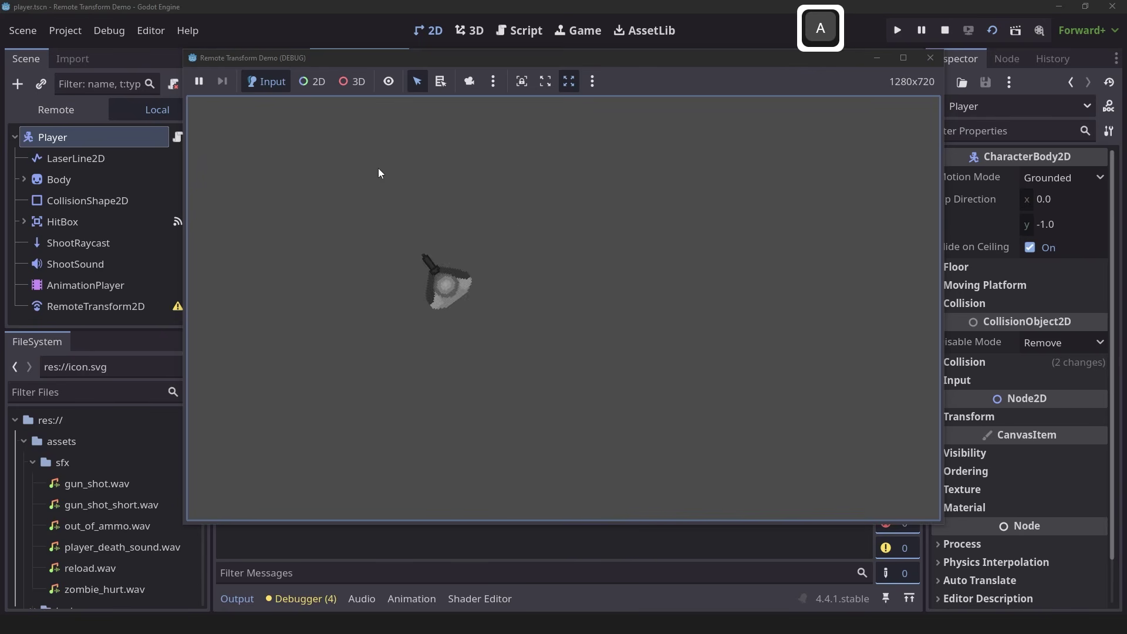
pyautogui.press('w')
pyautogui.press('d')
pyautogui.press('s')
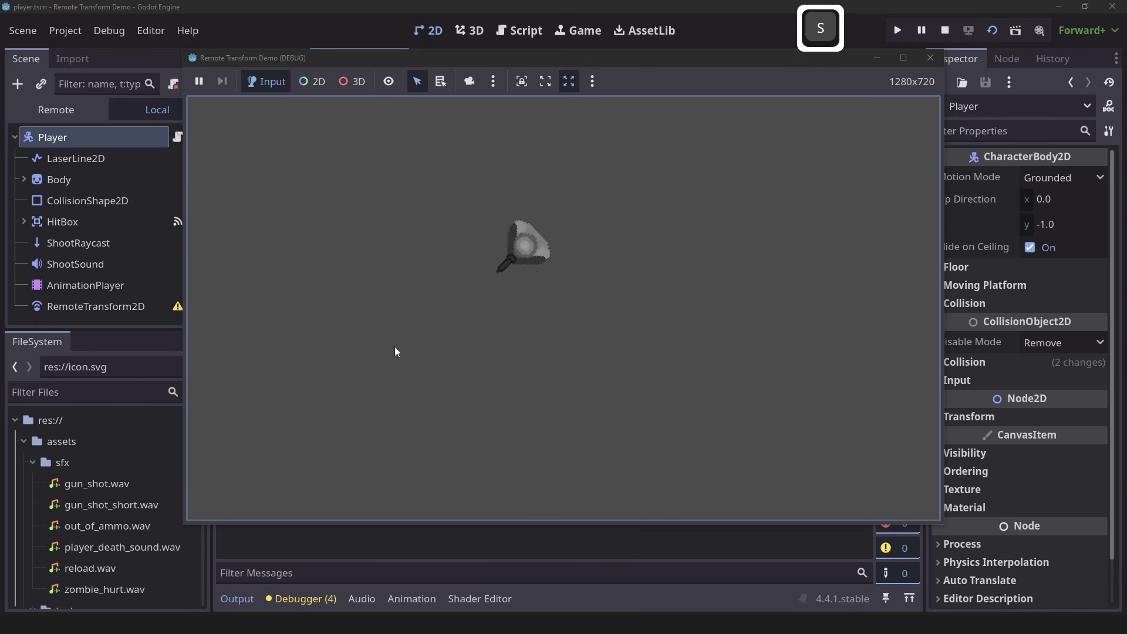
pyautogui.press('a')
pyautogui.press('d')
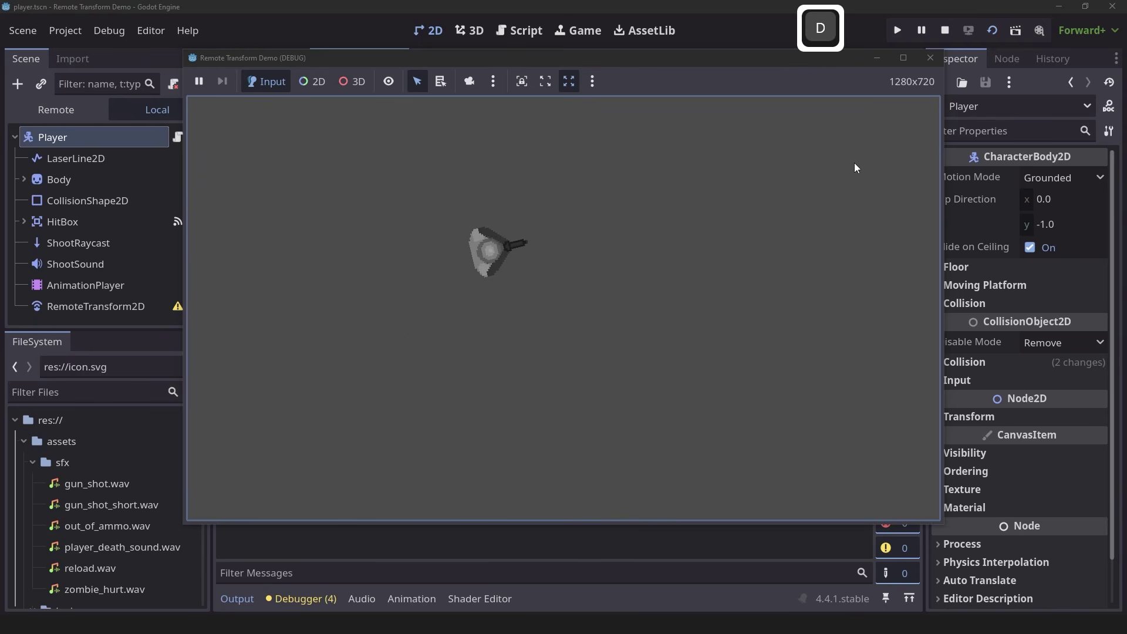
pyautogui.click(930, 57)
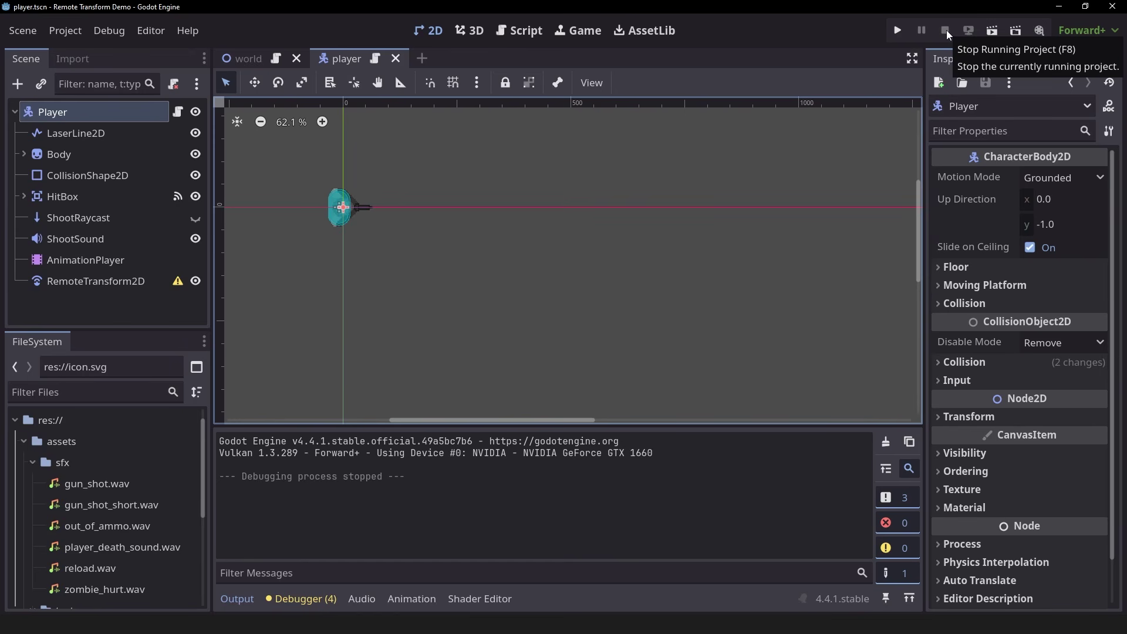
# - Start the main project while the player scene is open, and stop the running project
pyautogui.click(897, 30)
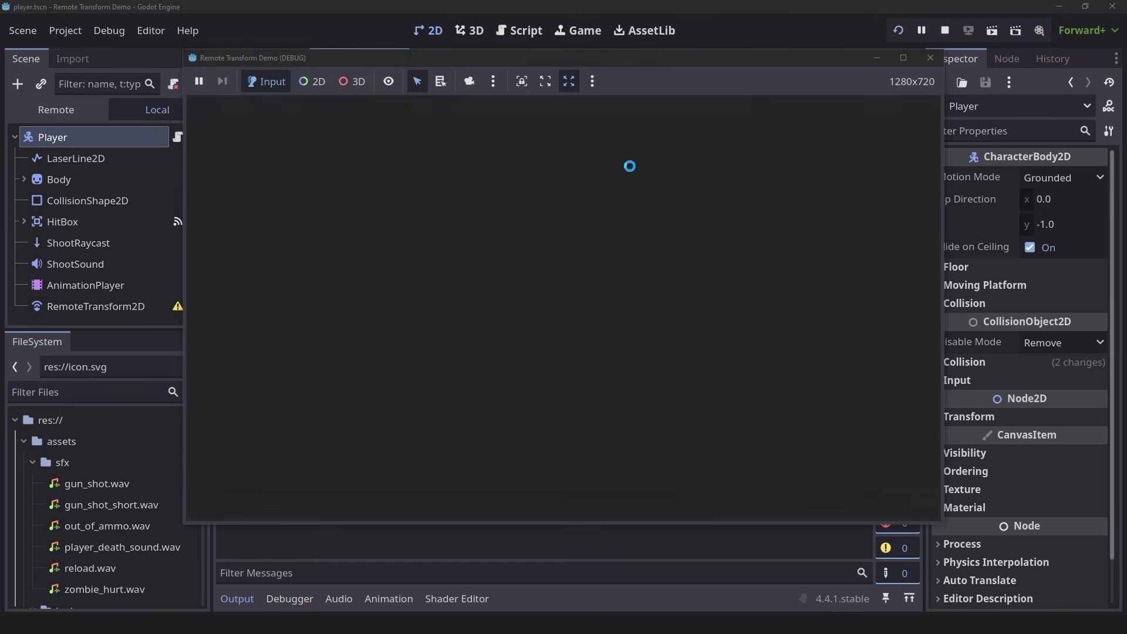
pyautogui.press('F8')
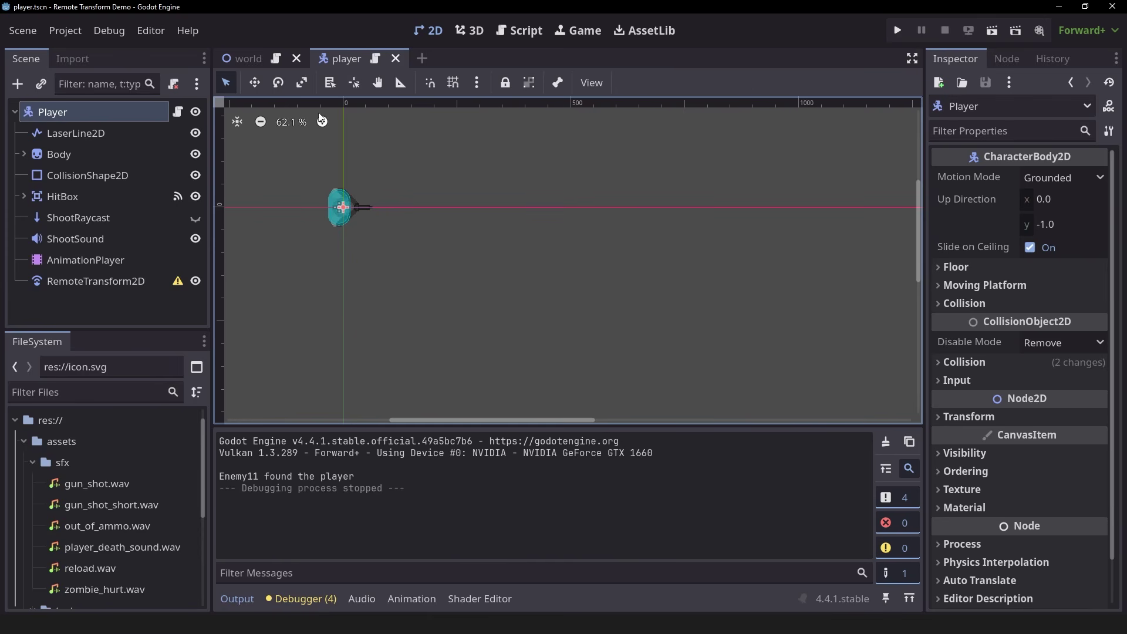
# - Return to the world scene with the whole enemy layout in view
pyautogui.click(254, 58)
pyautogui.scroll(-4, 584, 199)
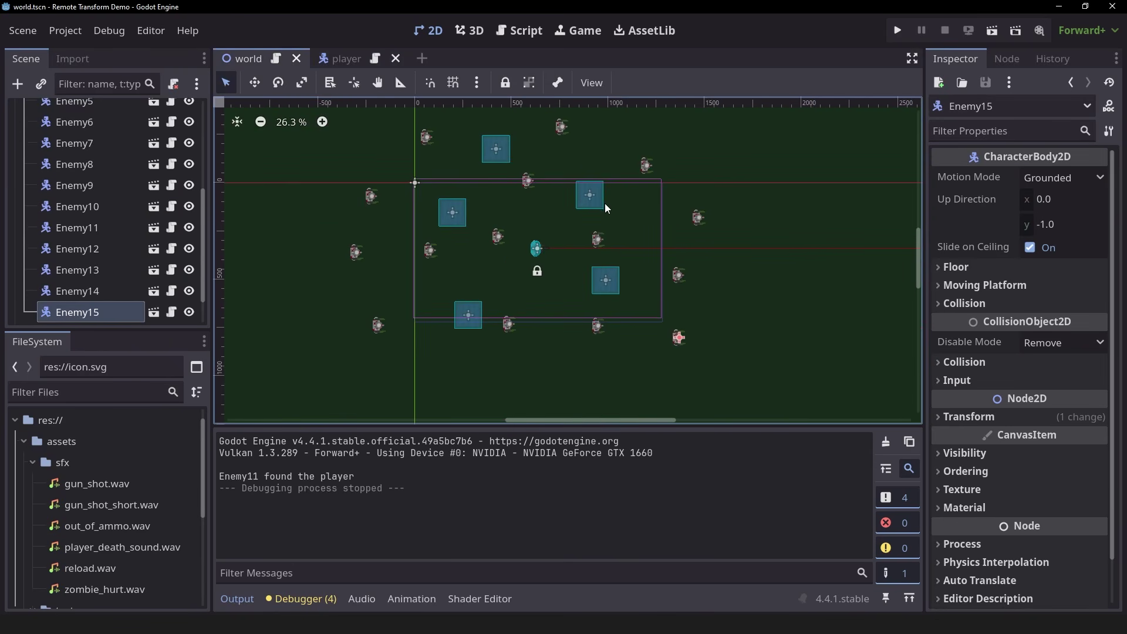
pyautogui.scroll(3, 605, 203)
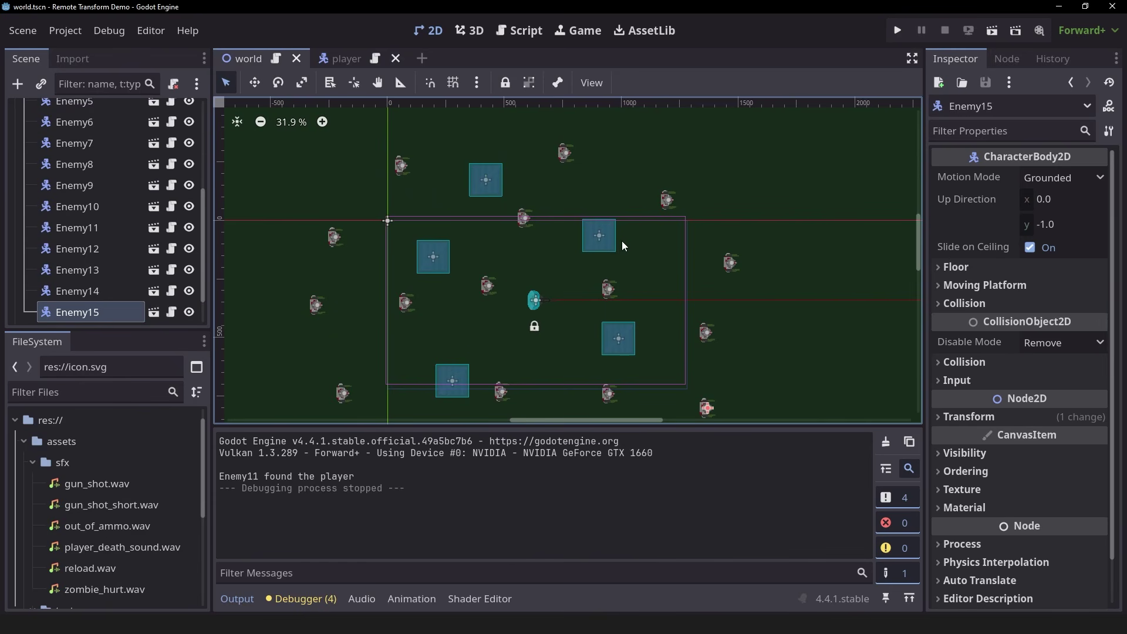